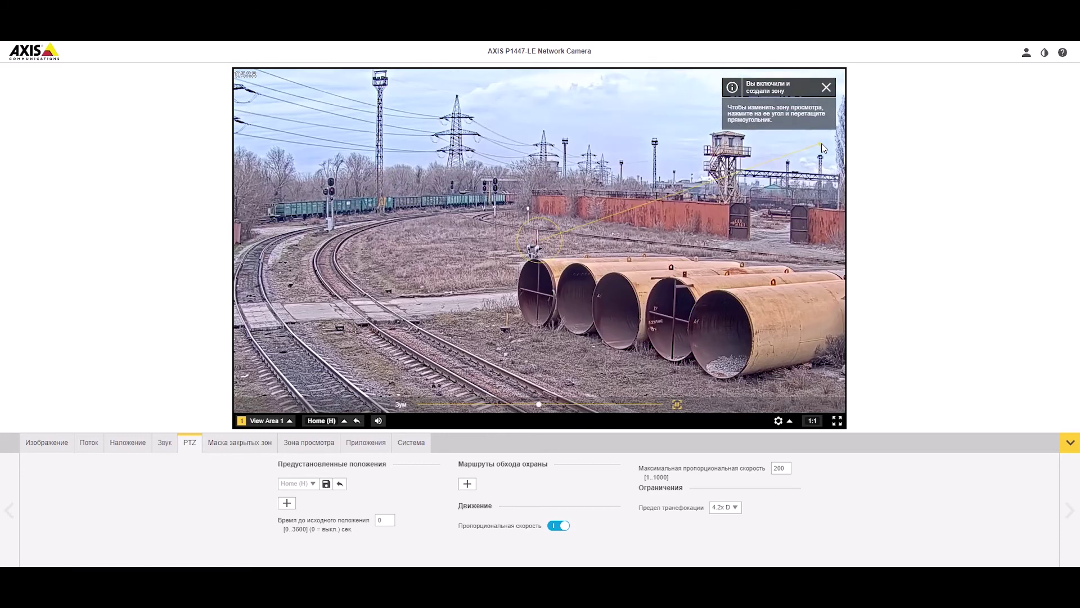
Step: Pan the View Area 1 picture with digital PTZ, zoom it out, and delete that view area
drag(732, 360, 636, 135)
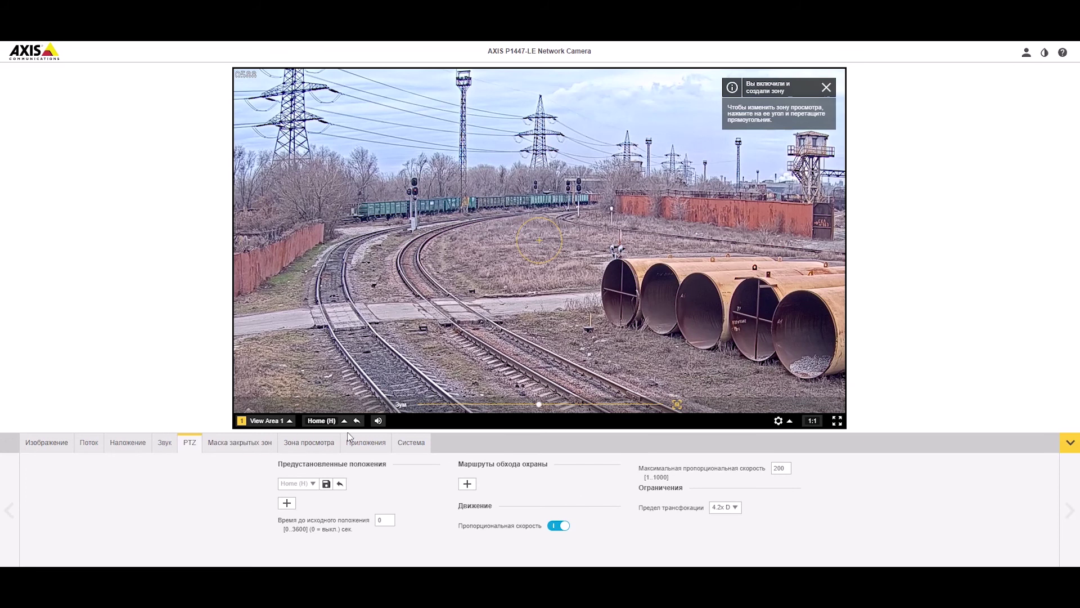
click(453, 404)
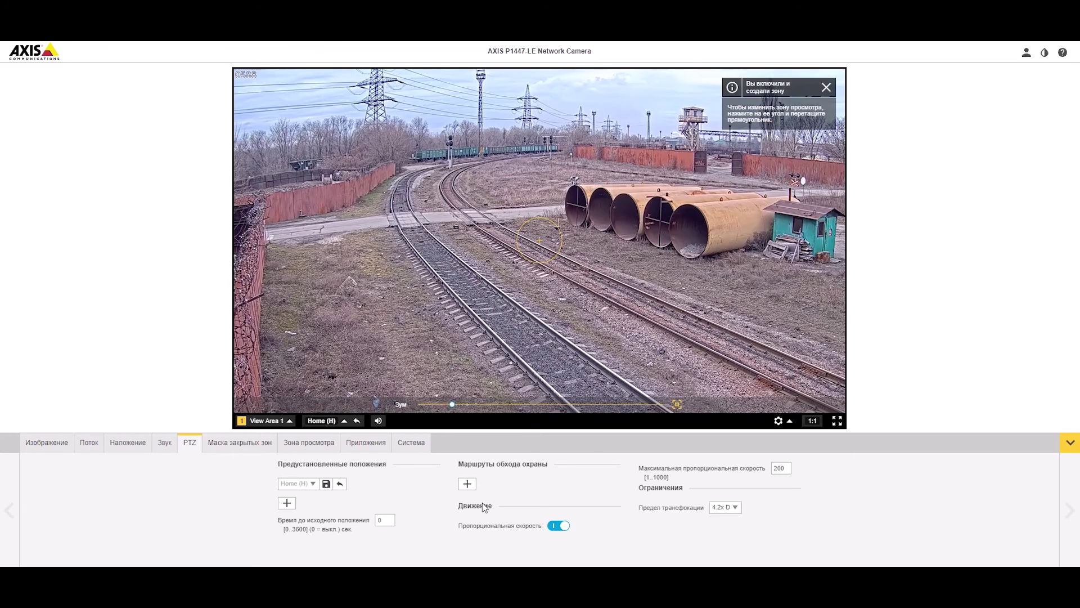
click(312, 443)
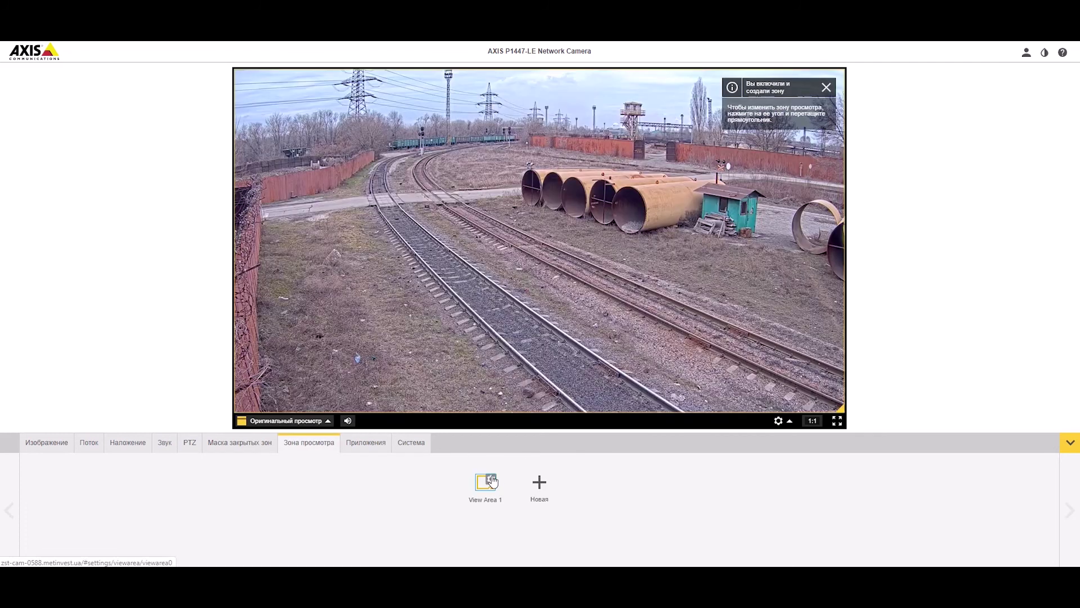
click(492, 477)
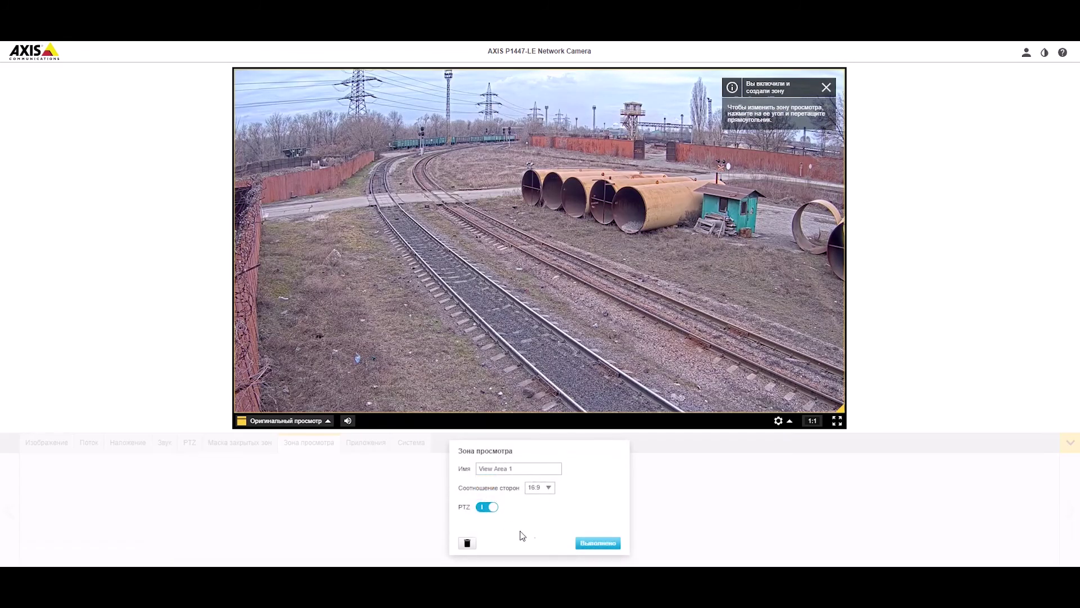
click(467, 543)
click(616, 331)
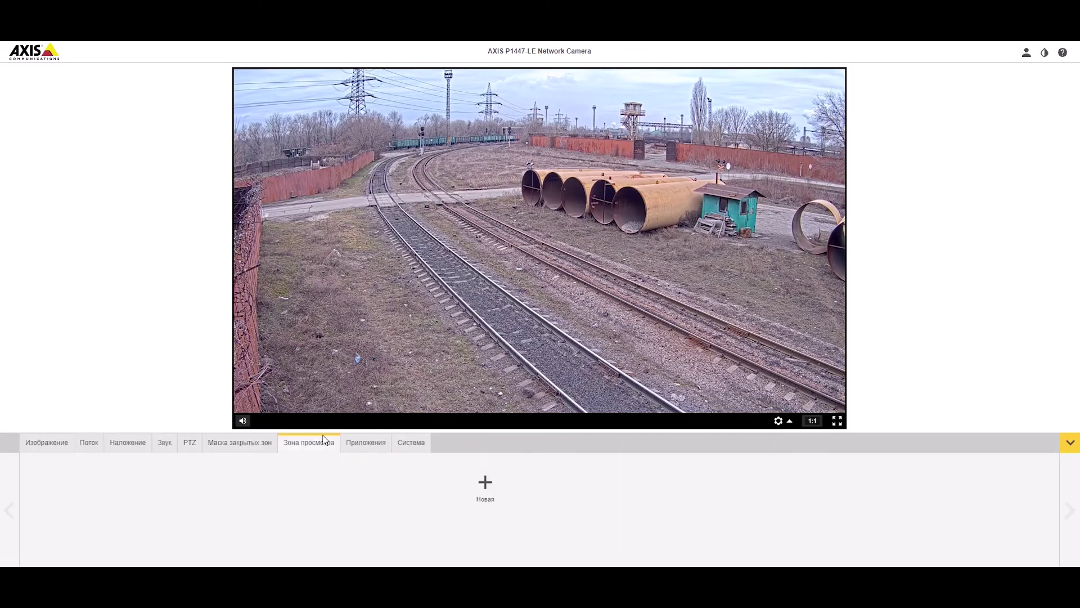
Step: Create a privacy mask, place it over the green hut, extend it downward, and check it in the live view
click(251, 450)
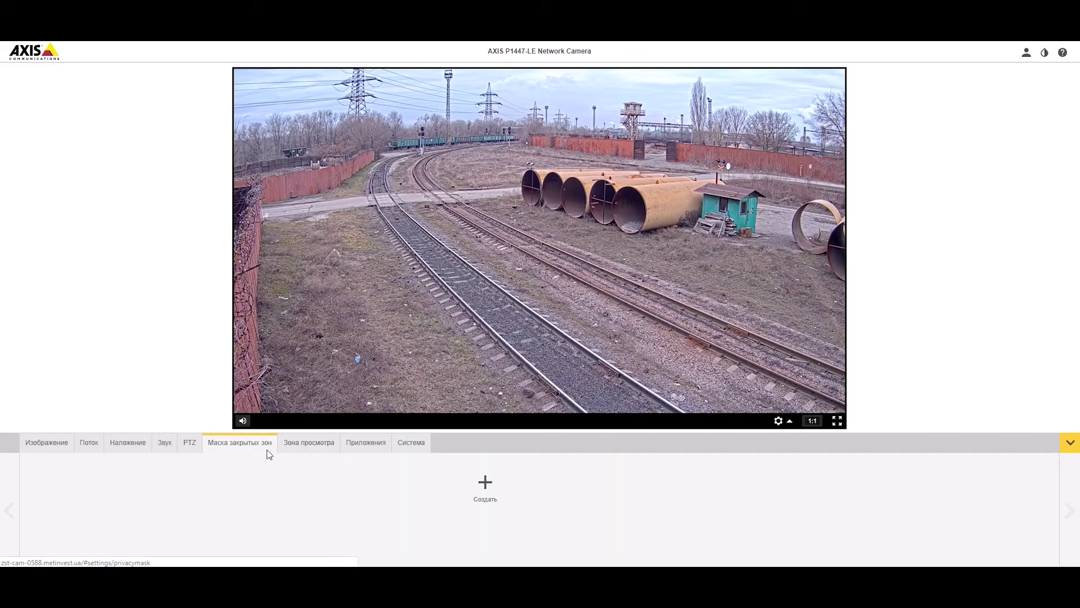
click(488, 489)
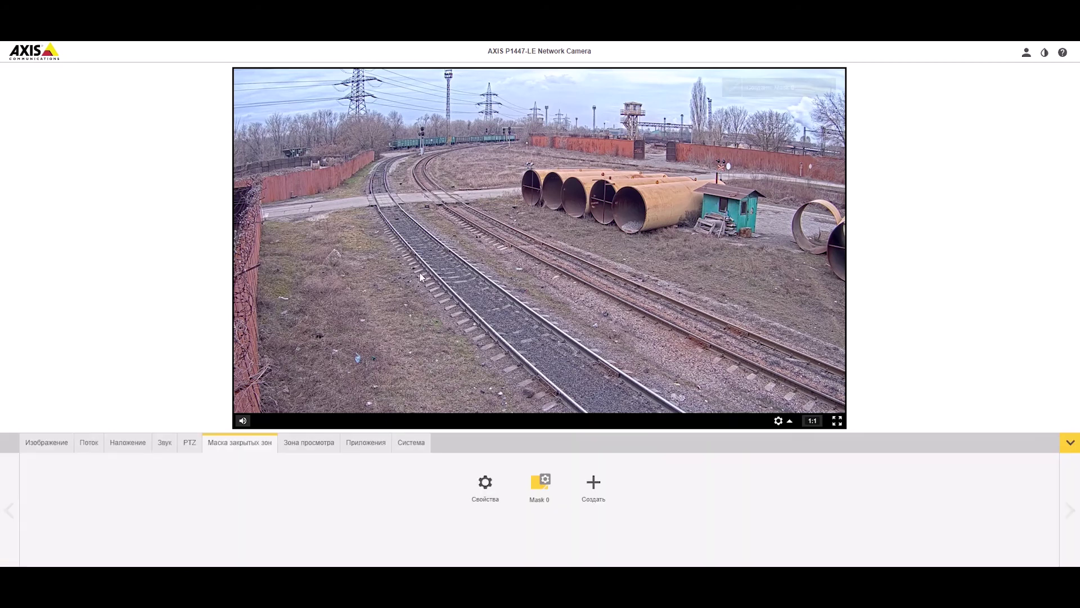
drag(535, 242, 733, 192)
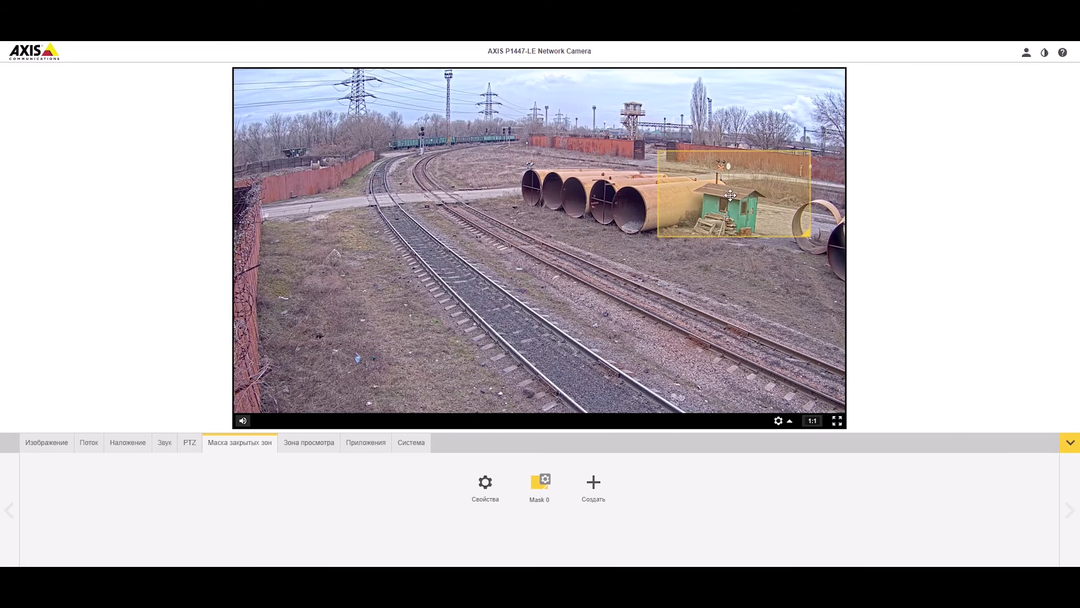
drag(811, 234, 811, 280)
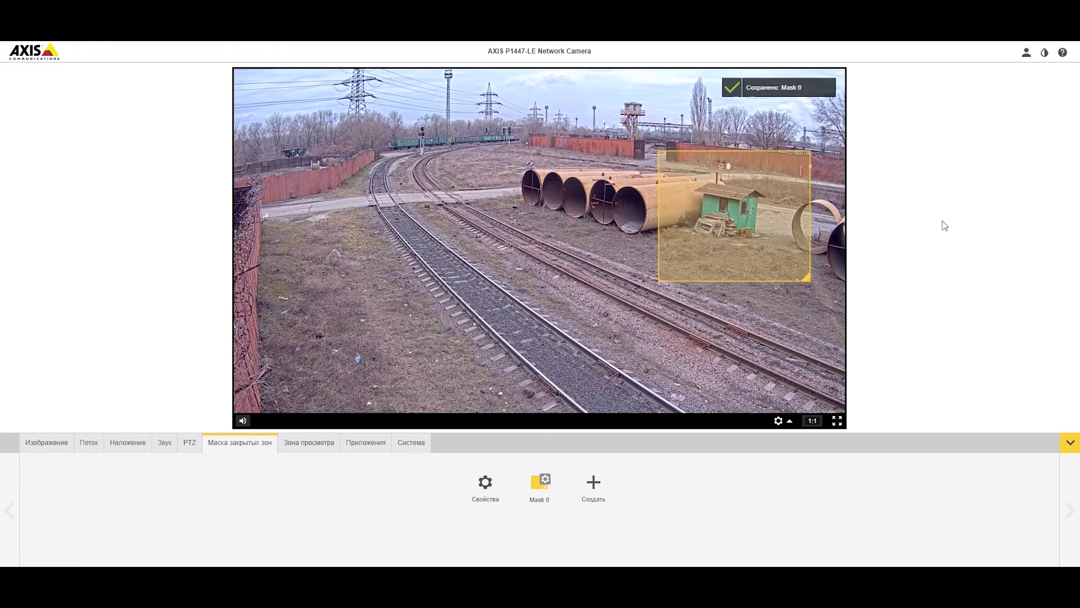
click(1071, 442)
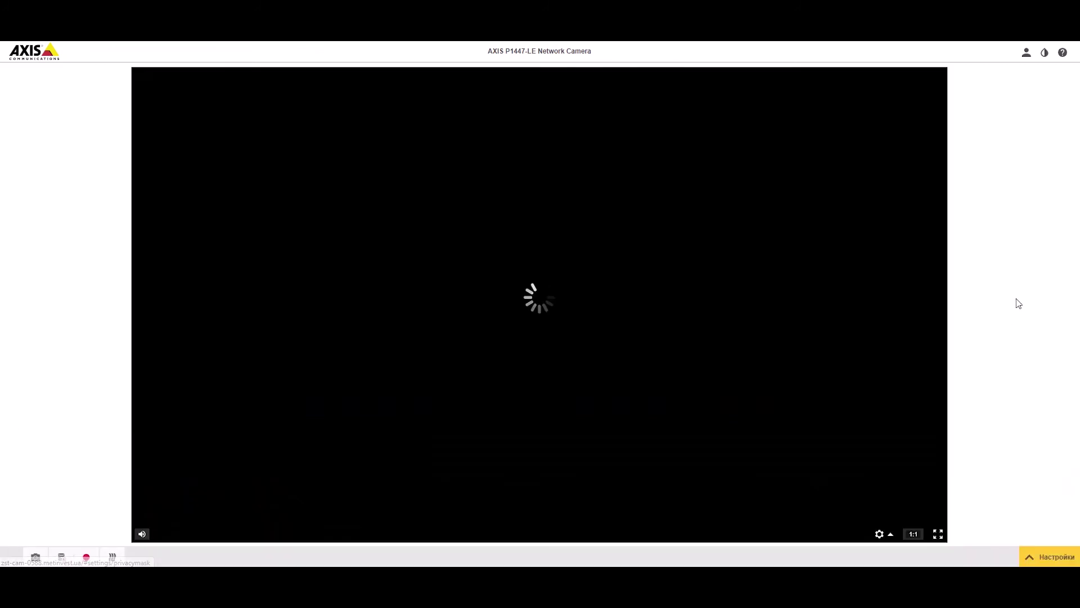
click(1036, 561)
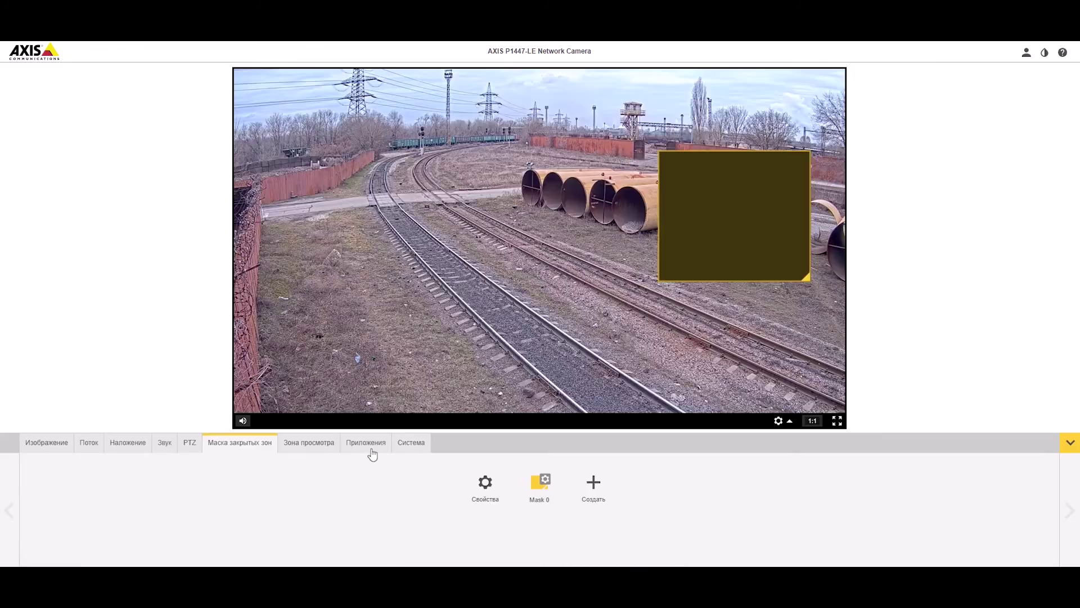
Step: Delete the privacy mask Mask 0 that covers the green hut
click(550, 484)
click(467, 542)
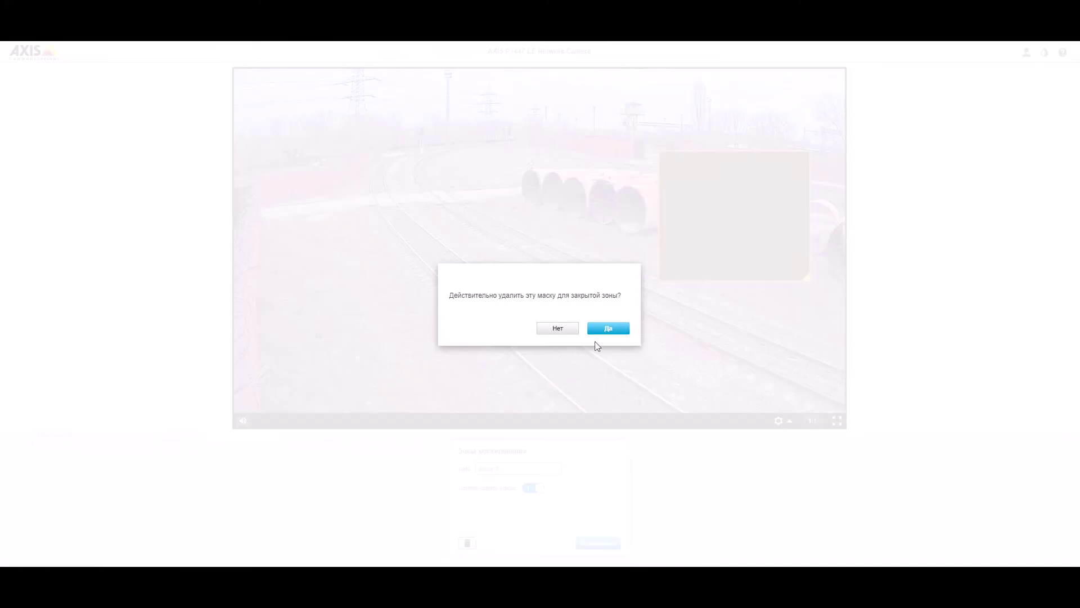
click(603, 329)
Step: Open the AXIS Video Motion Detection app, look over its Profile 1 settings, and close it
click(365, 444)
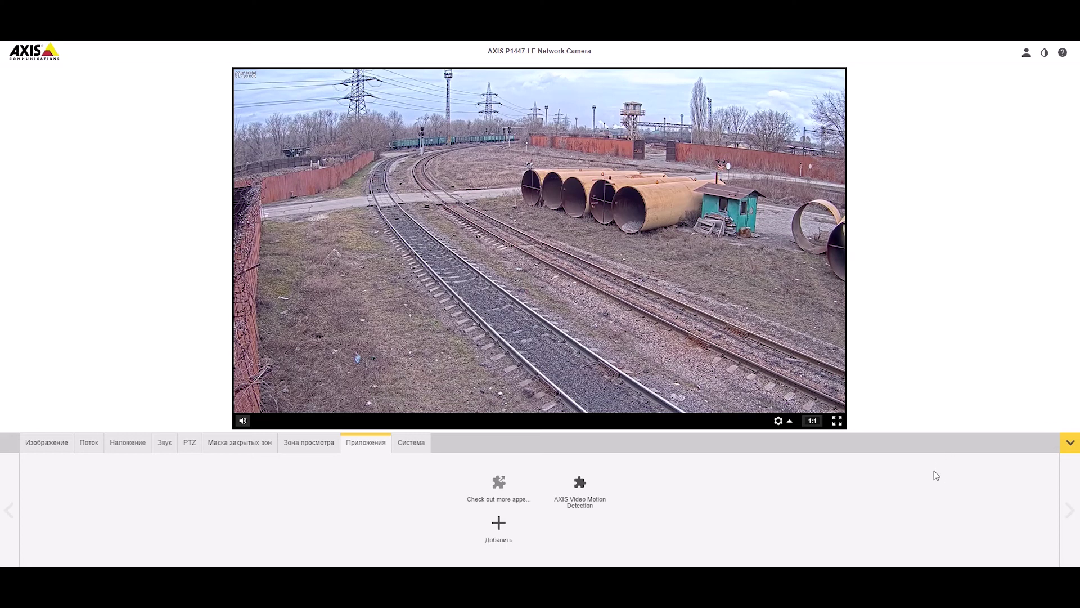
click(582, 485)
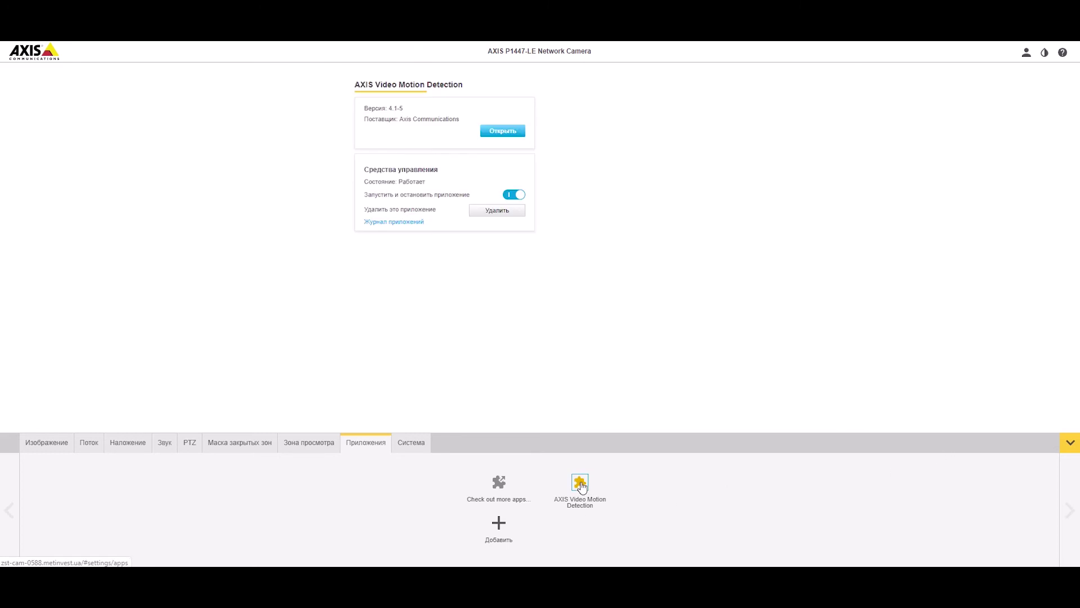
click(503, 134)
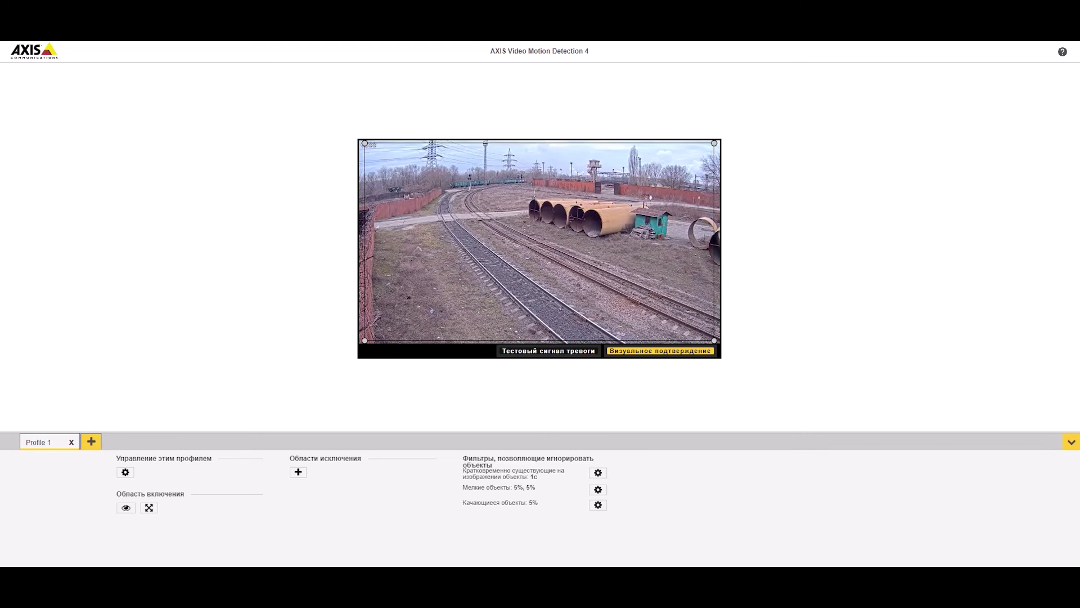
key(ctrl+w)
Step: View the languages available for the camera's web pages in the system settings, keeping Русский
click(413, 443)
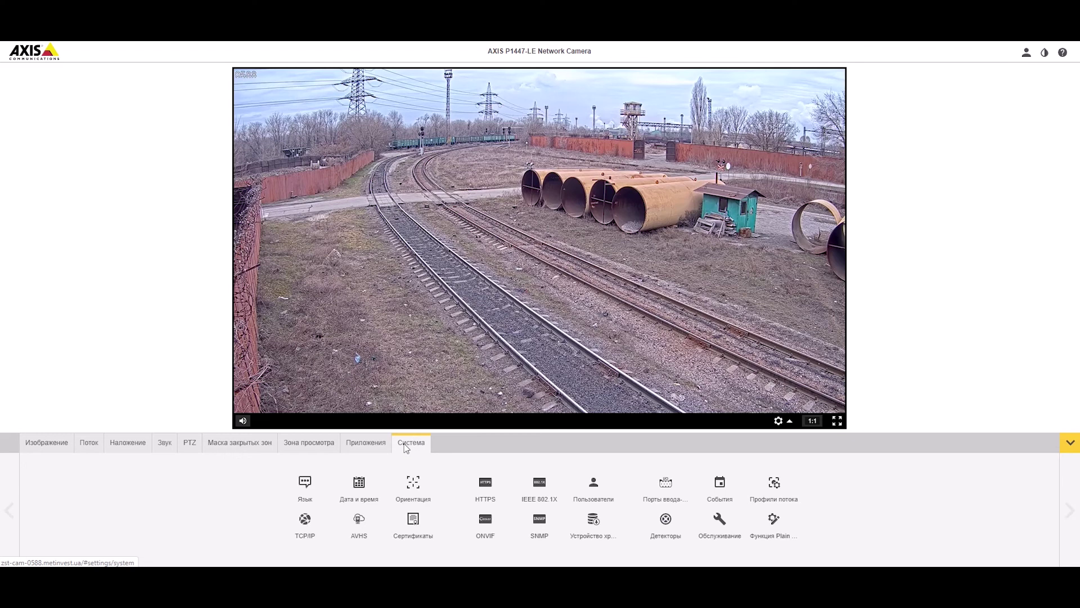
click(304, 488)
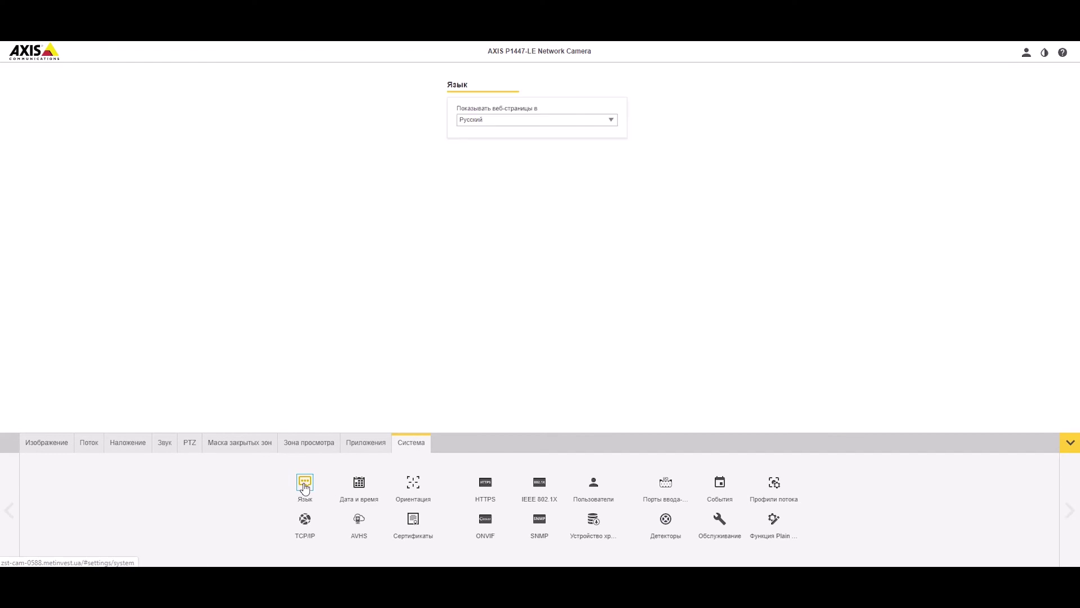
click(564, 120)
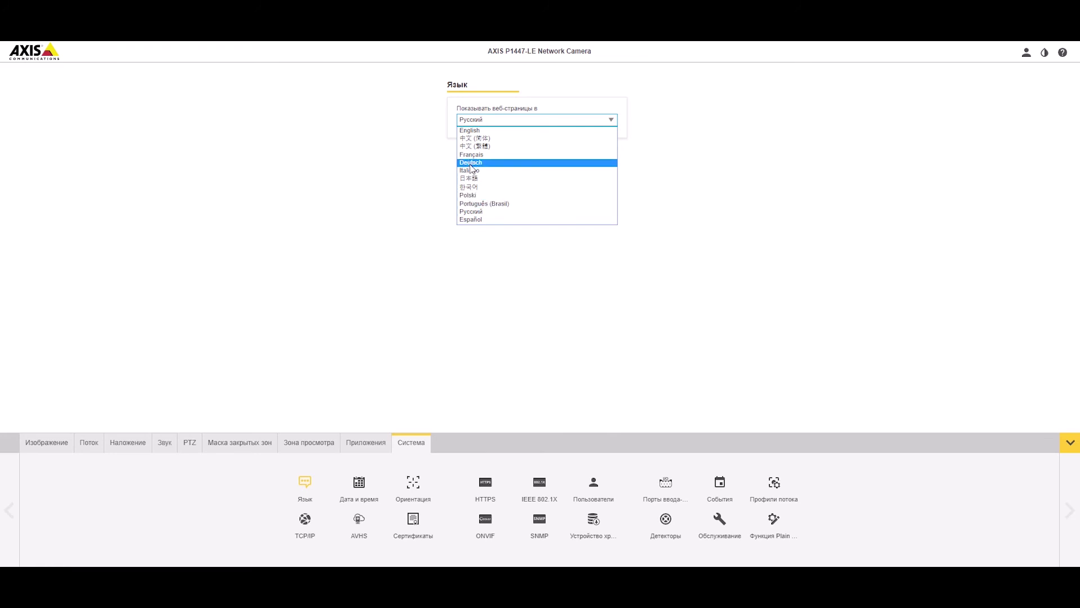
click(426, 212)
Step: Open the TCP/IP settings and view the camera's current network settings
click(305, 519)
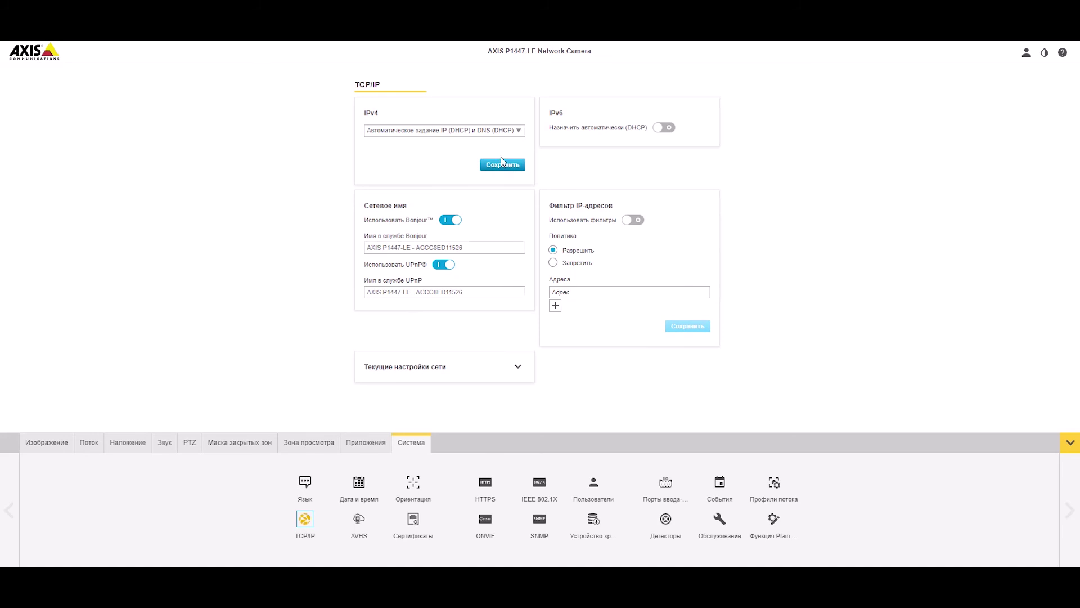
click(435, 372)
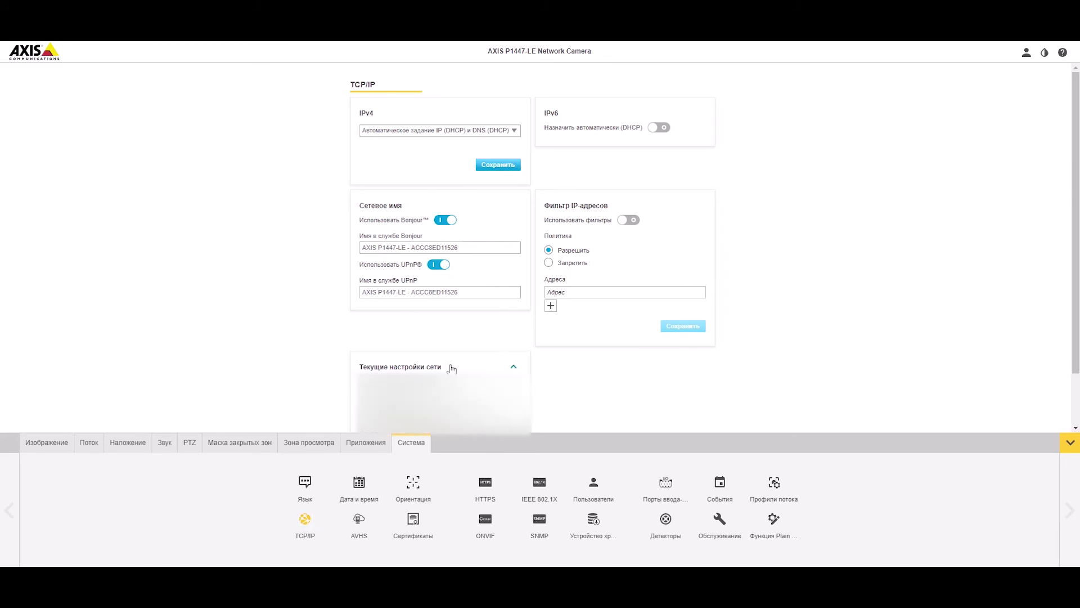
click(452, 369)
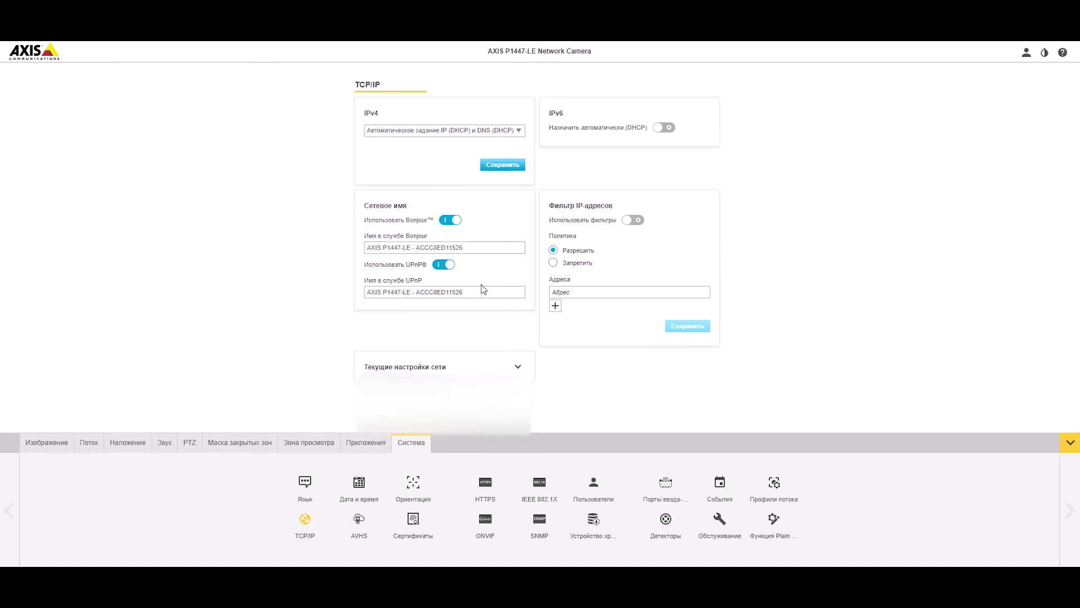
Step: Keep IPv4 on automatic IP (DHCP) and DNS (DHCP), and turn off Bonjour and UPnP
click(493, 131)
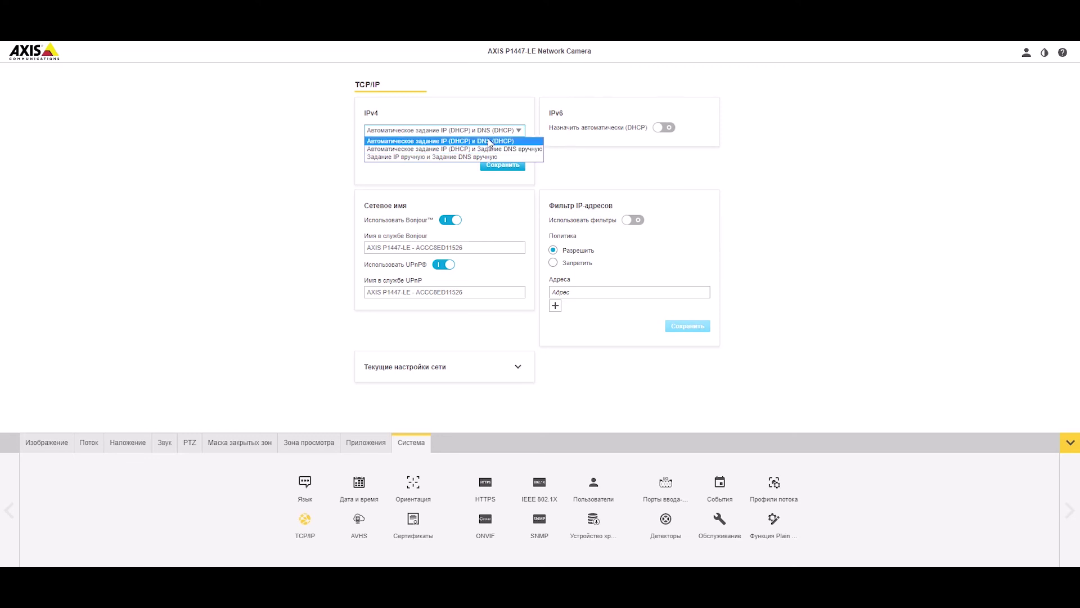
click(493, 141)
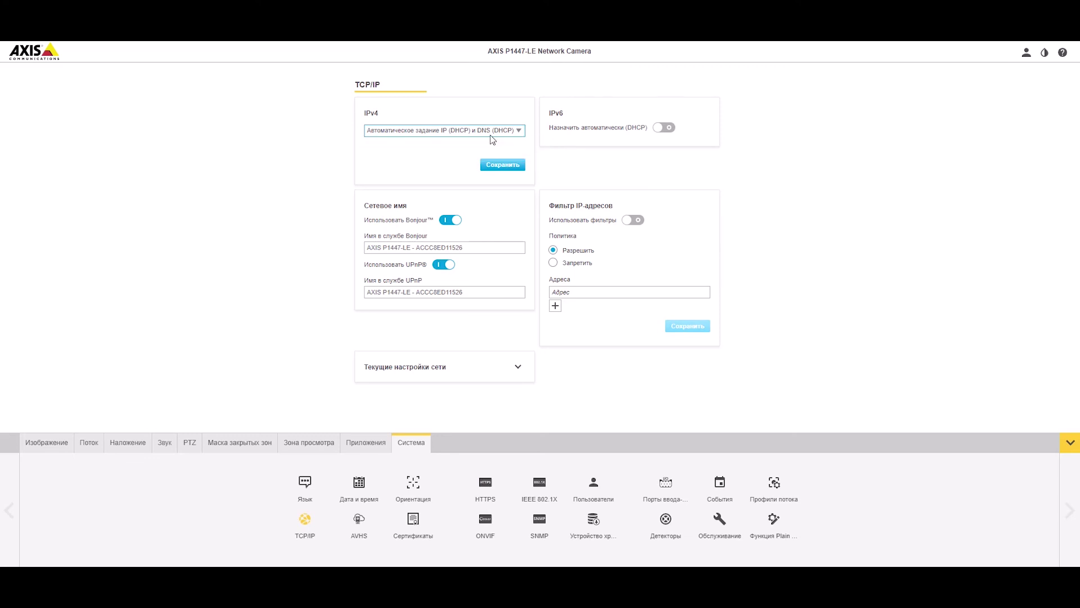
click(454, 220)
click(450, 269)
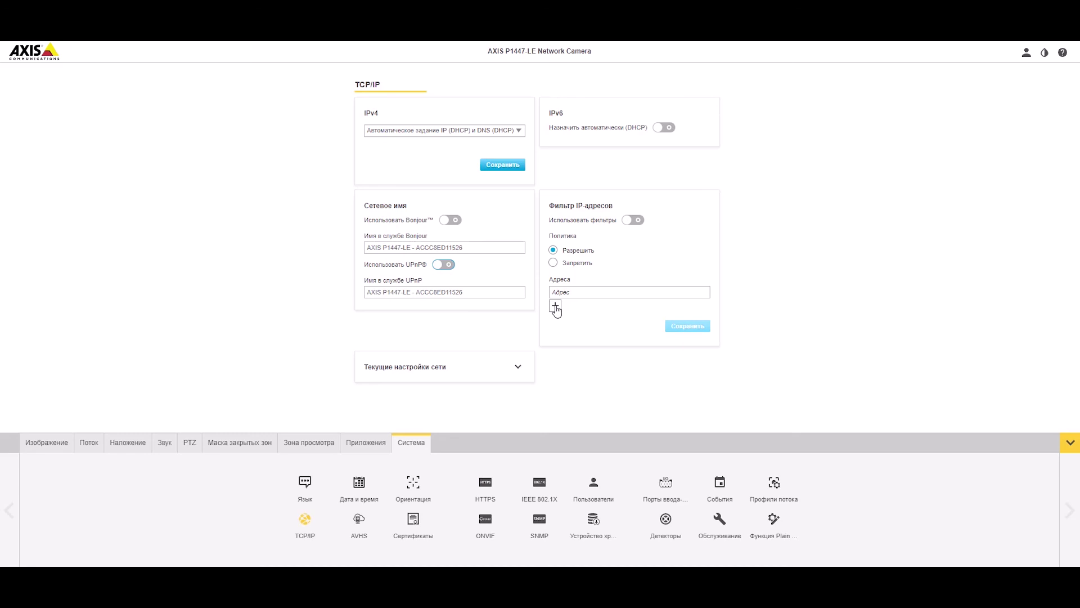
Step: Review the date and time settings, and view the camera orientation options, including autofocus and optical zoom
click(360, 485)
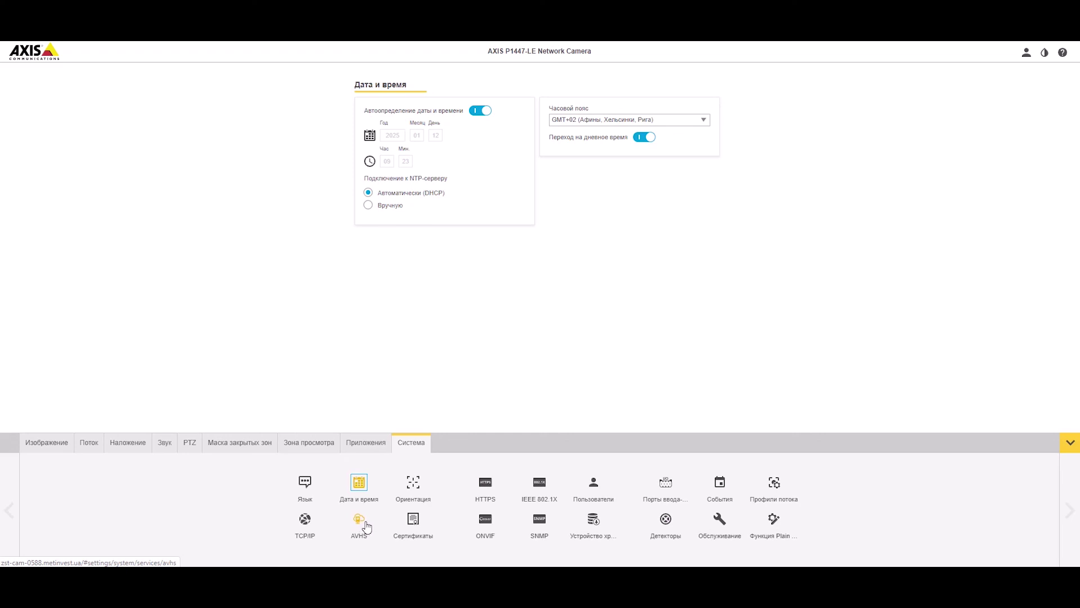
click(413, 482)
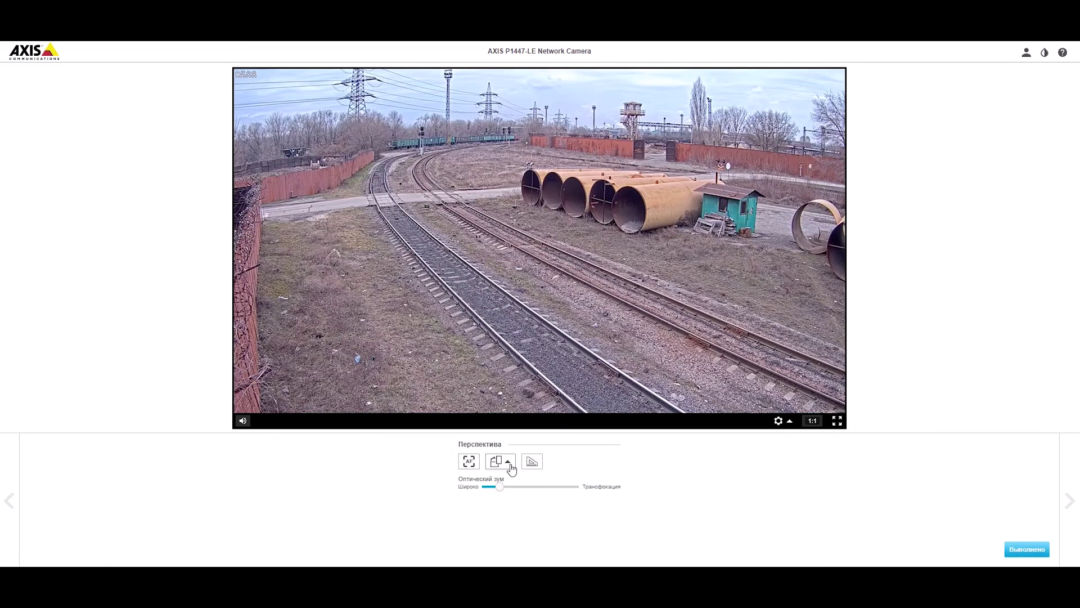
click(1027, 549)
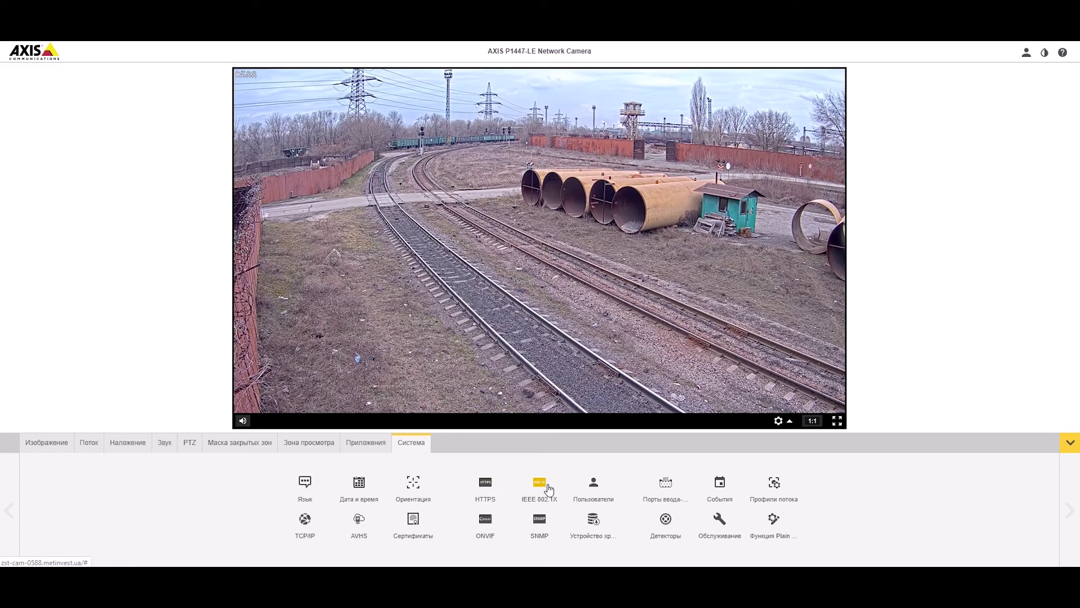
Step: Try out the ONVIF new-user form with the user name opopo, and close the ONVIF window without adding the user
click(485, 518)
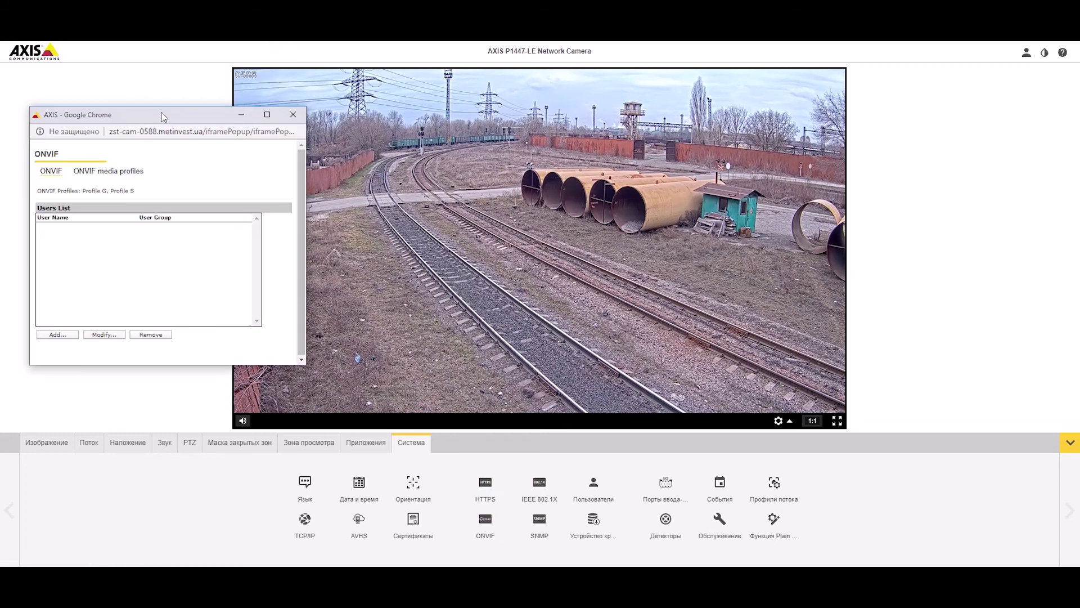
drag(161, 113, 197, 101)
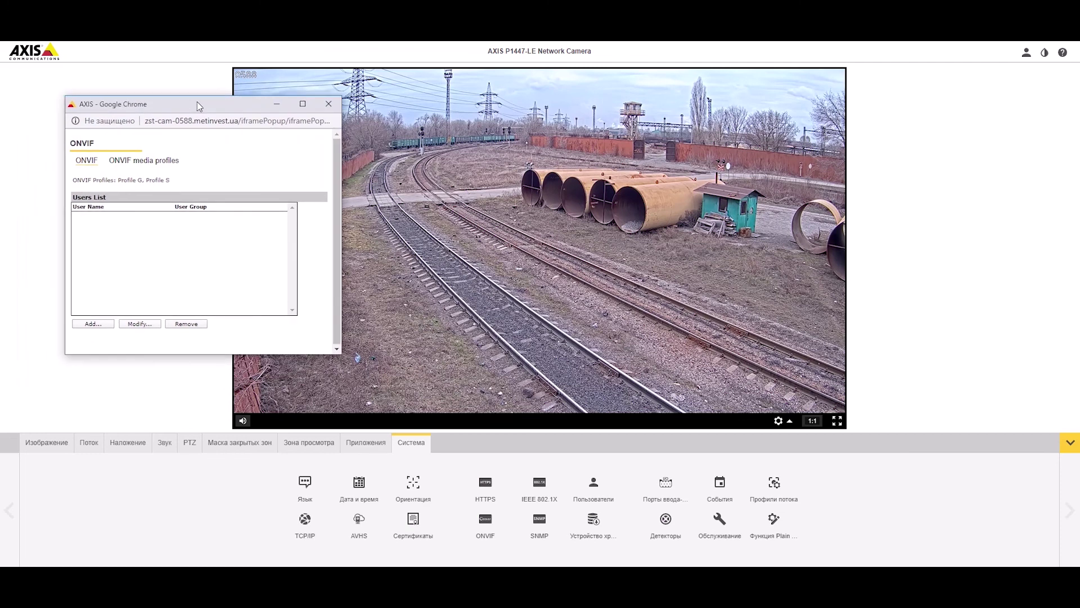
click(107, 324)
click(105, 46)
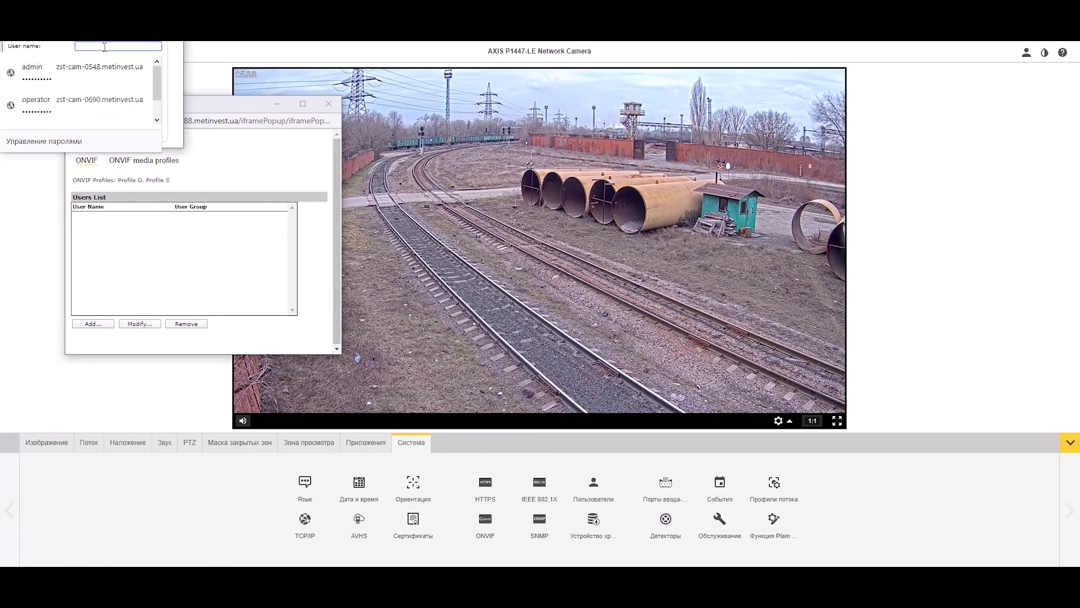
text(opopo)
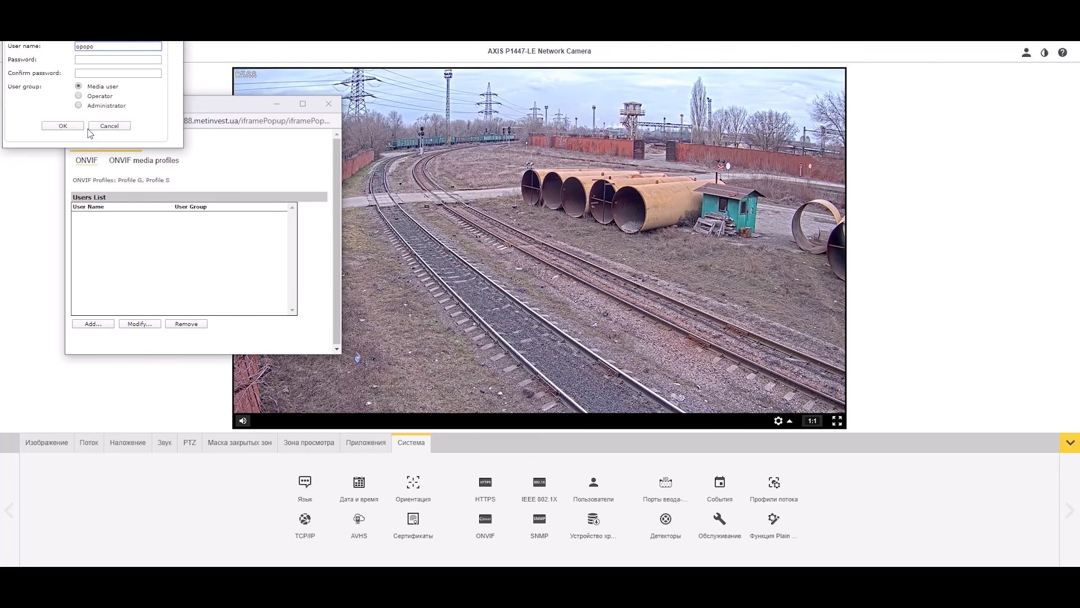
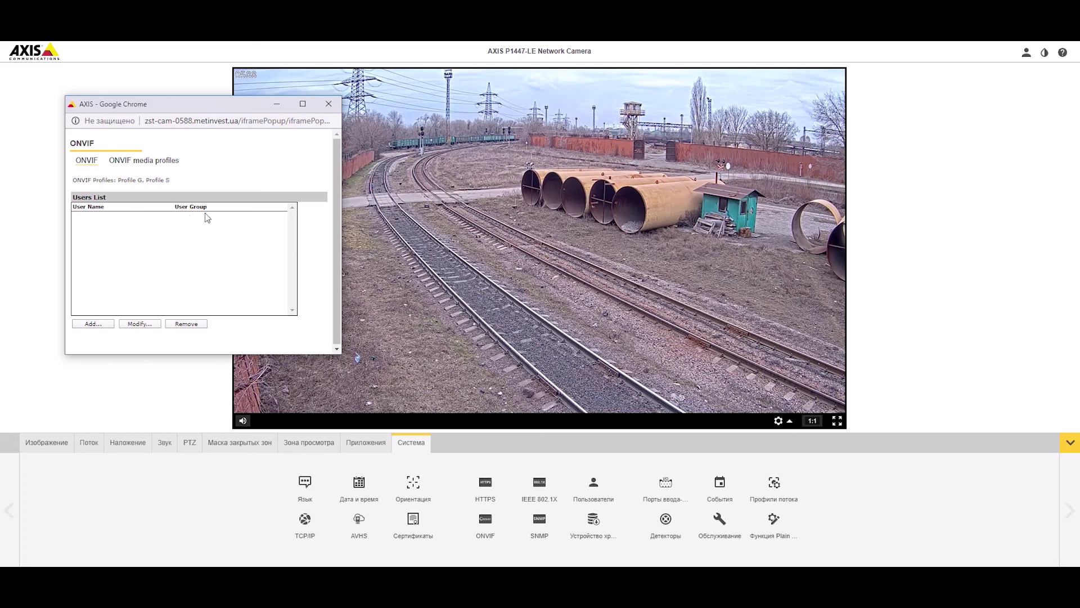
click(329, 104)
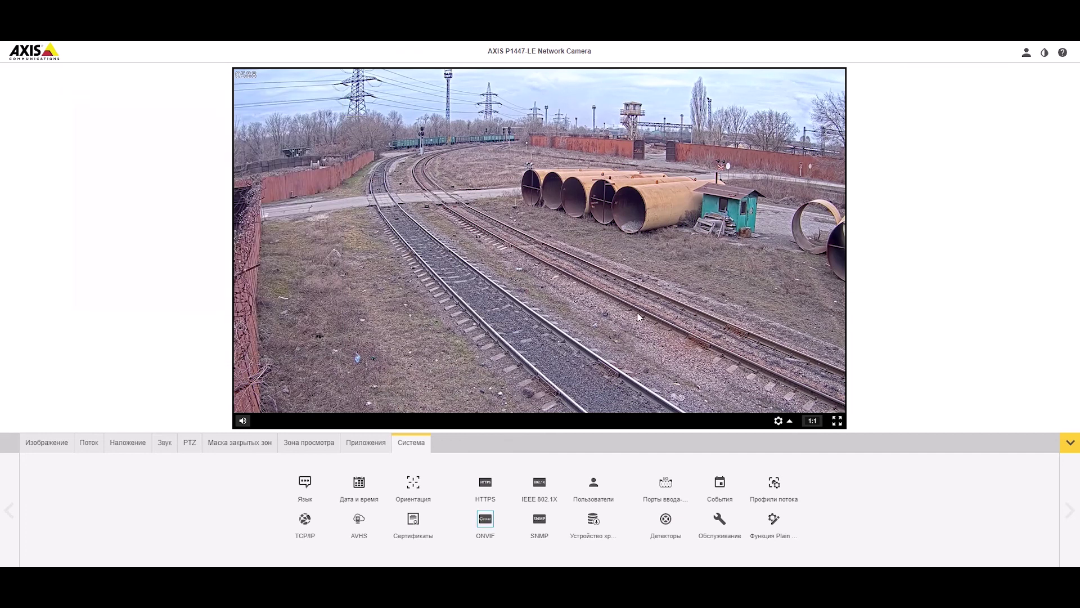
Step: View the camera's user accounts and look at the operator account's details without changing them
click(594, 483)
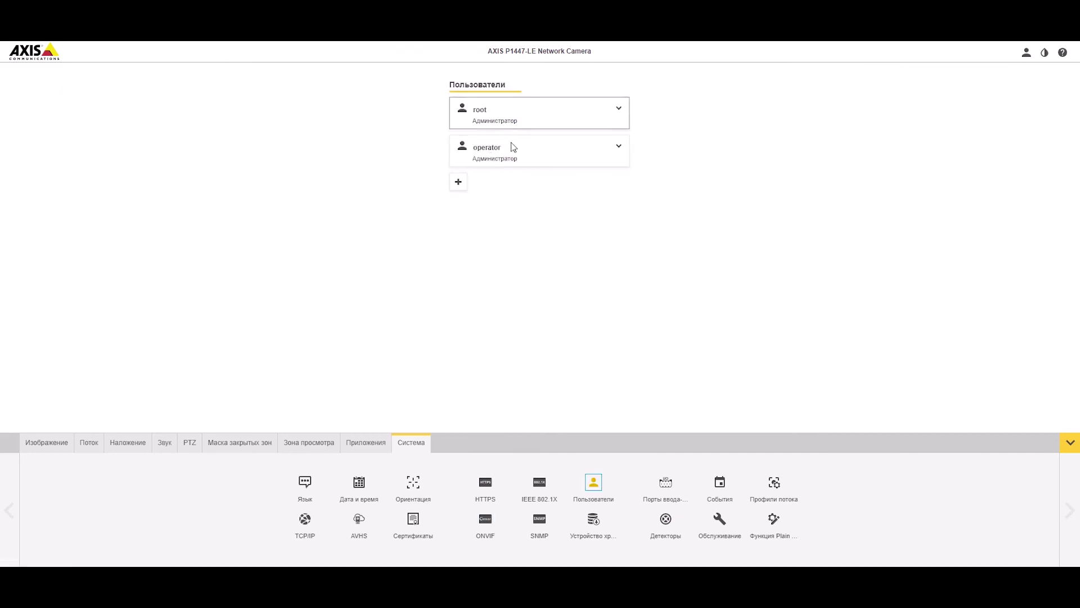
click(514, 160)
click(605, 317)
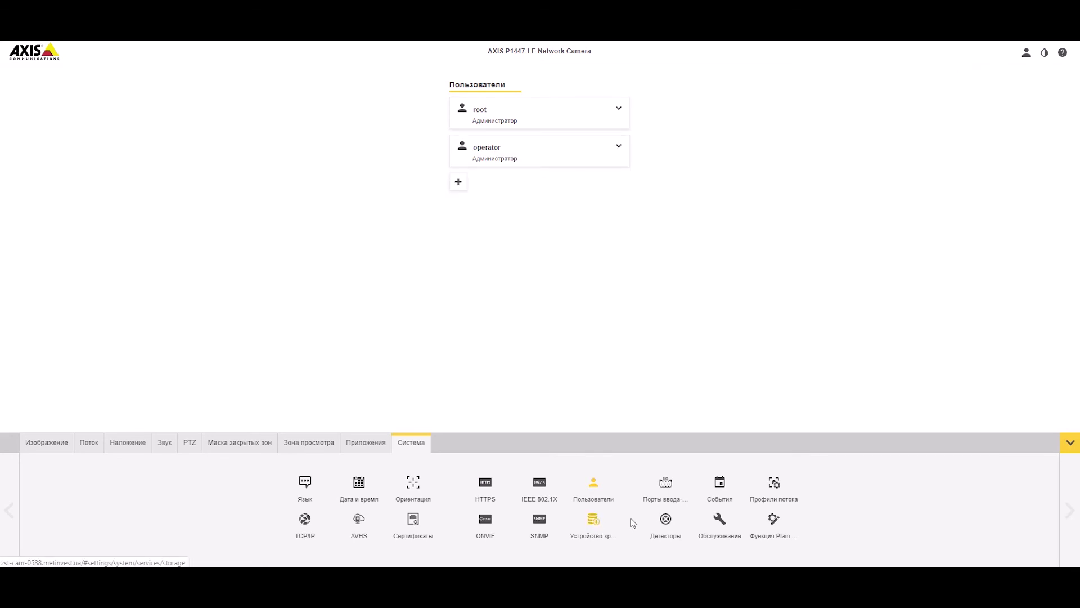
Step: View the camera's input/output ports, and check the detectors' camera tampering and shock detection options without saving changes
click(666, 485)
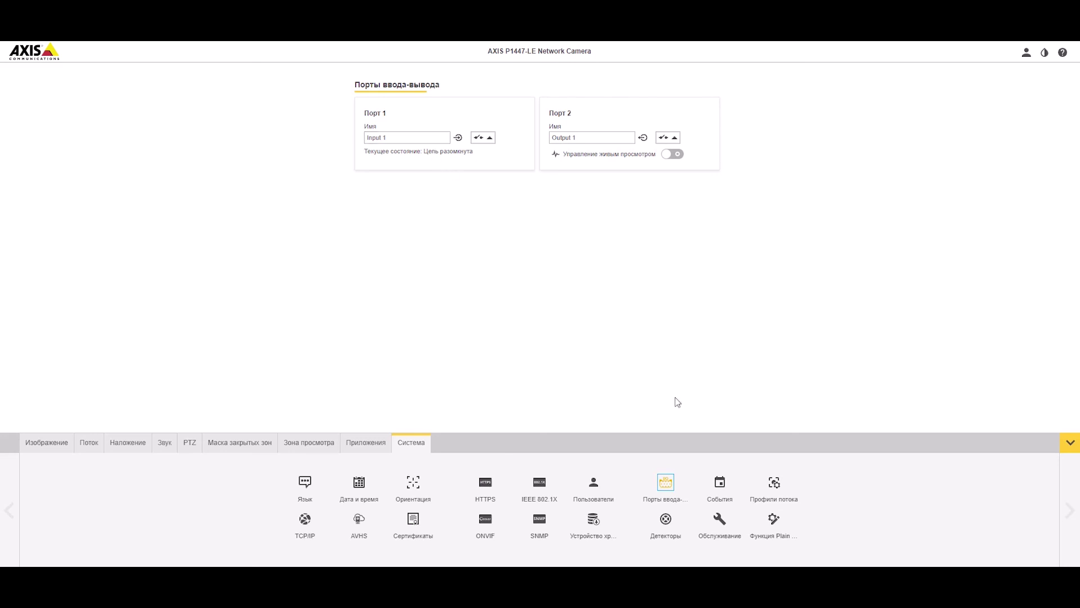
click(668, 532)
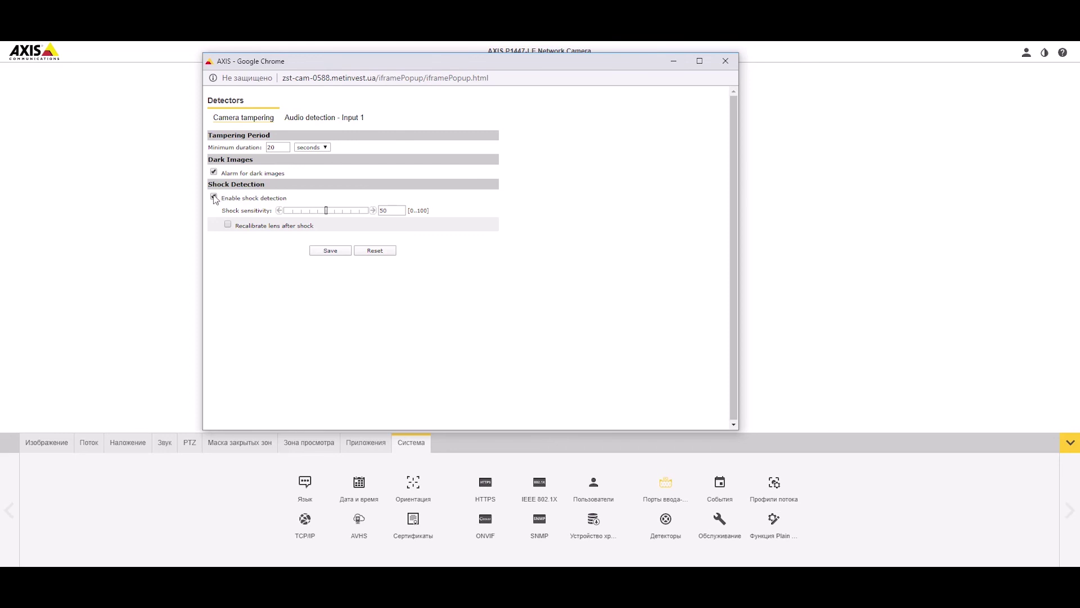
click(734, 61)
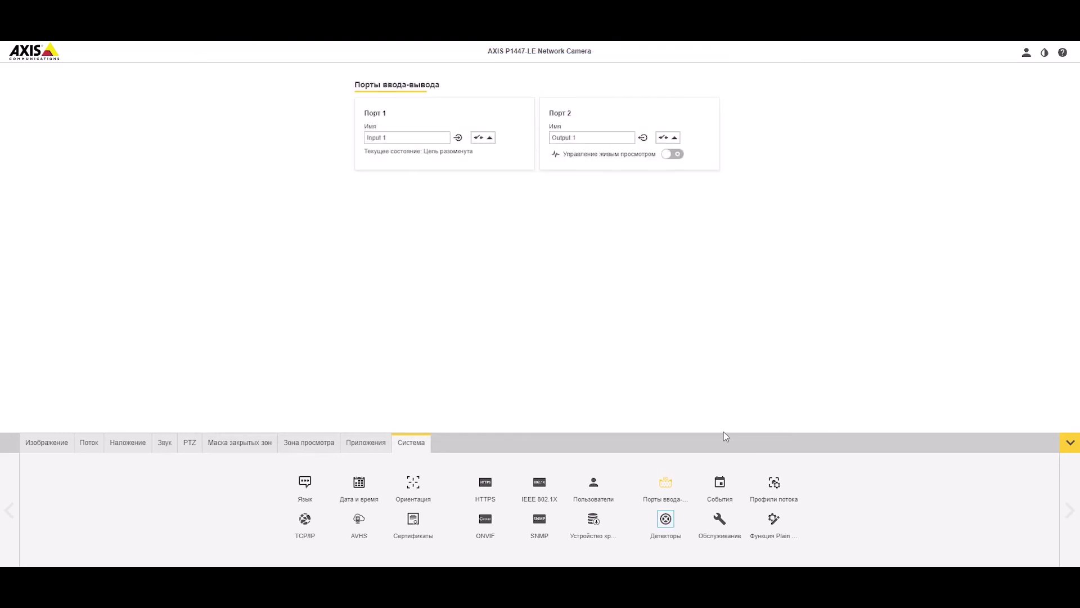
Step: Open a new action rule in the camera's events and examine its available triggers and action types without choosing any
click(720, 487)
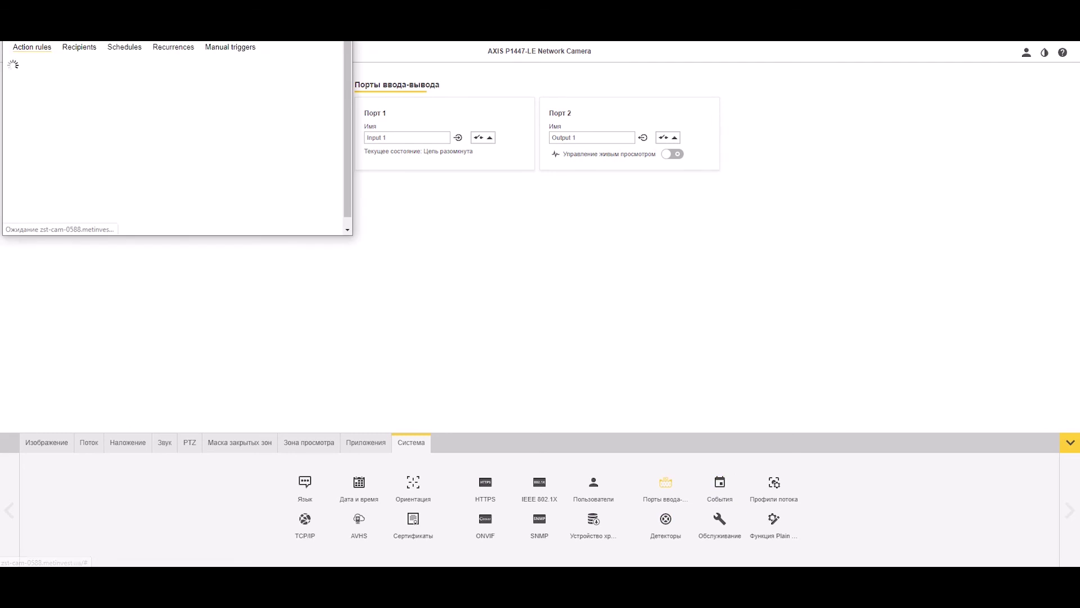
drag(500, 146, 593, 92)
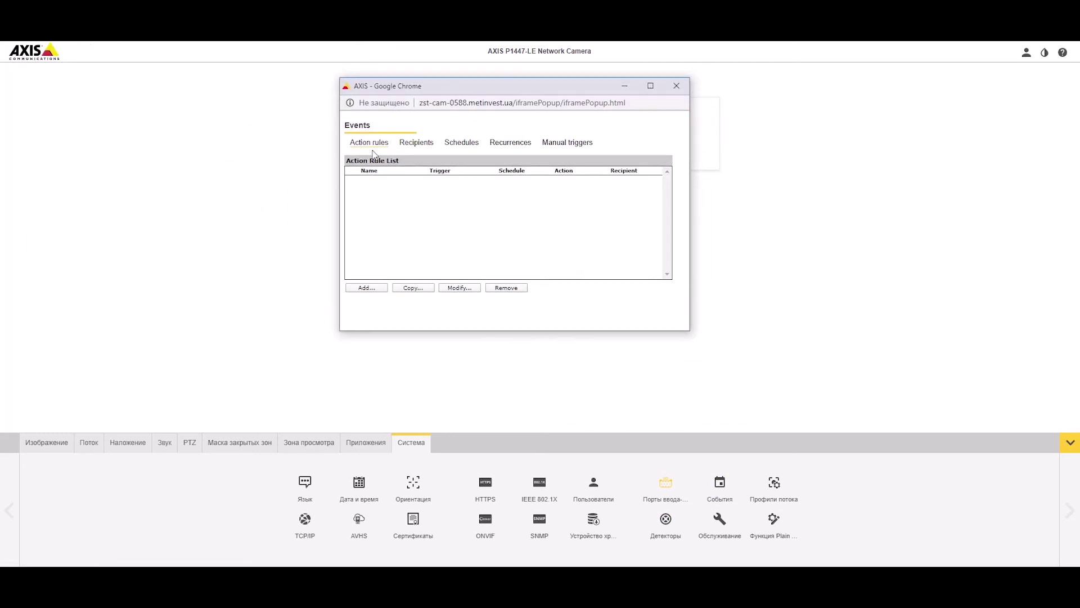
click(366, 288)
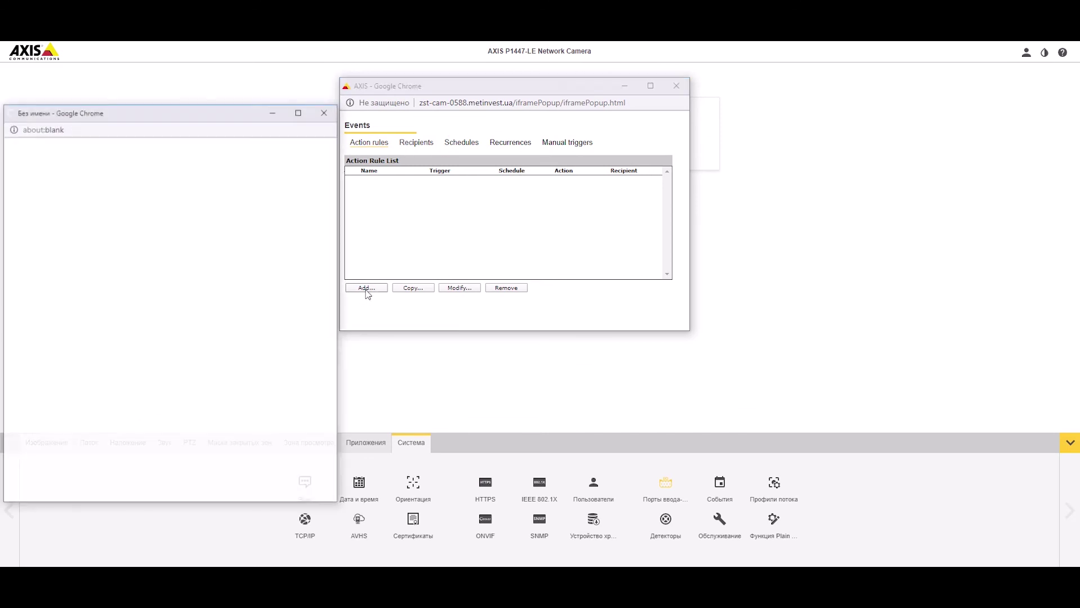
drag(187, 116, 285, 87)
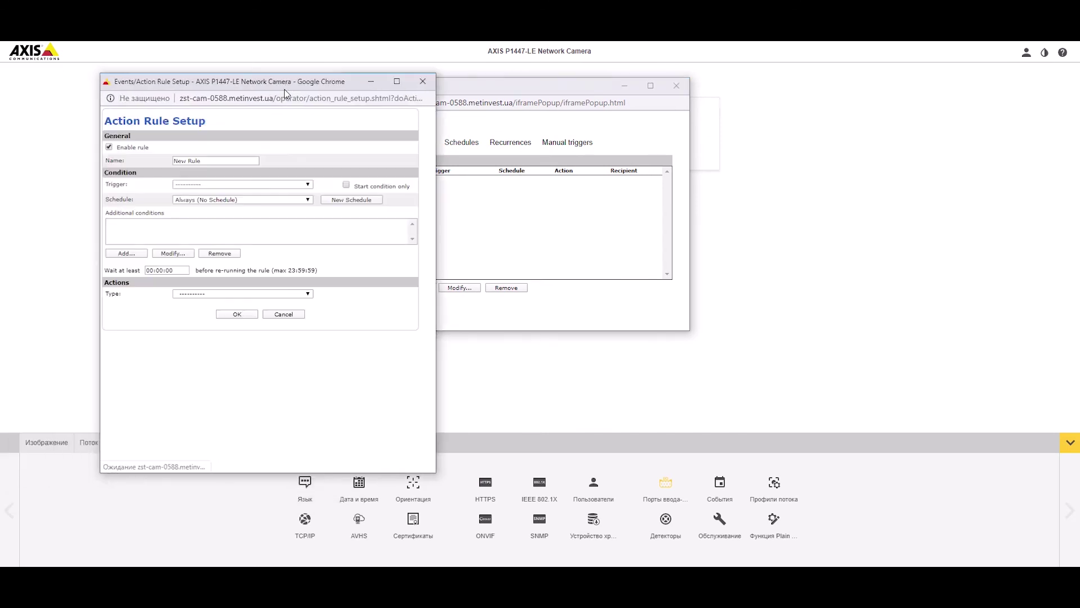
click(222, 184)
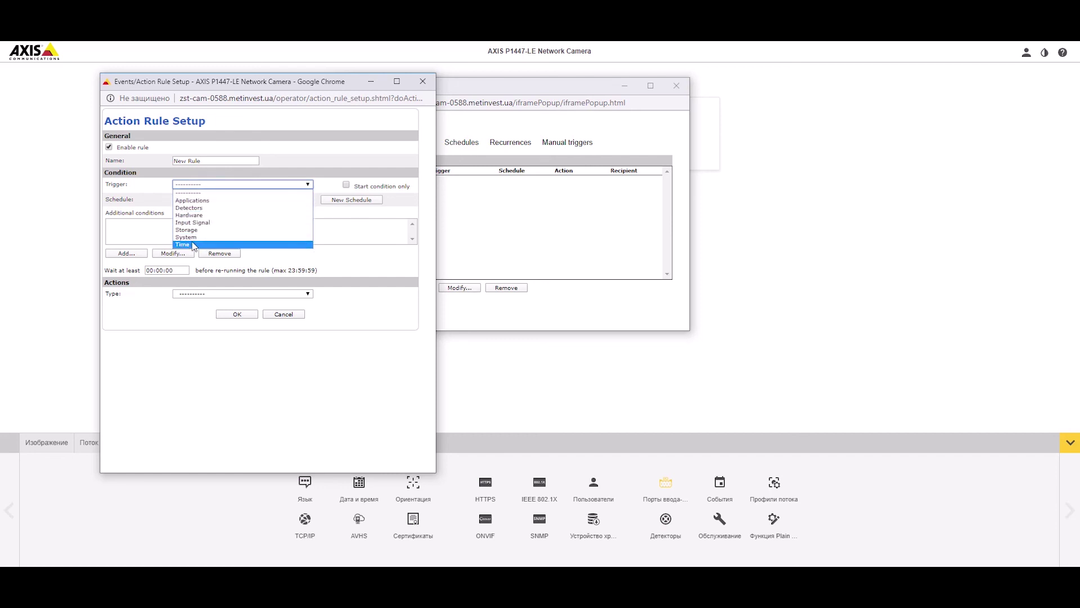
click(153, 191)
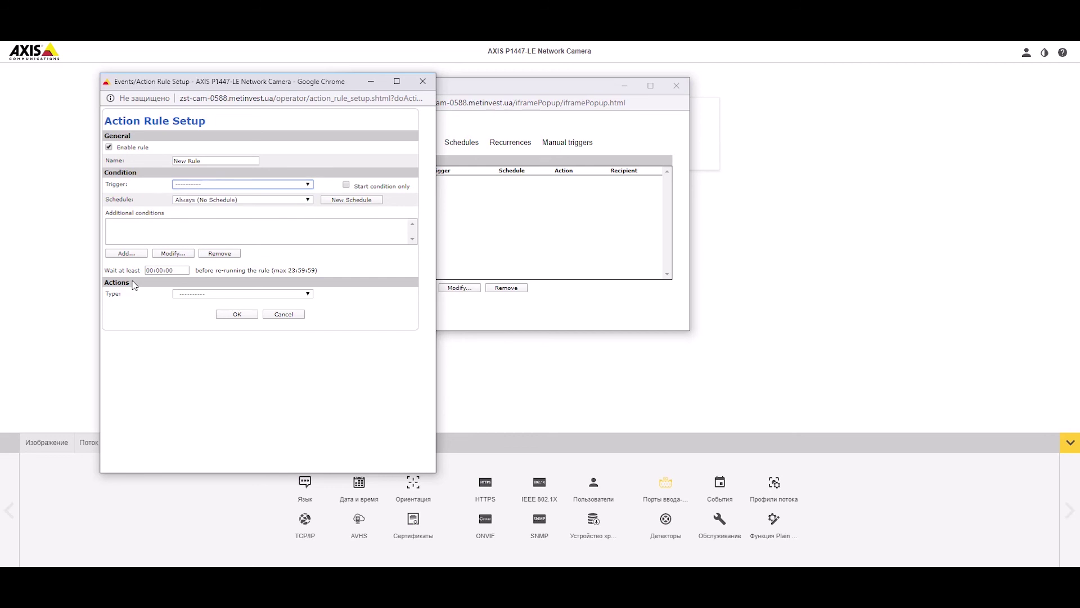
click(200, 293)
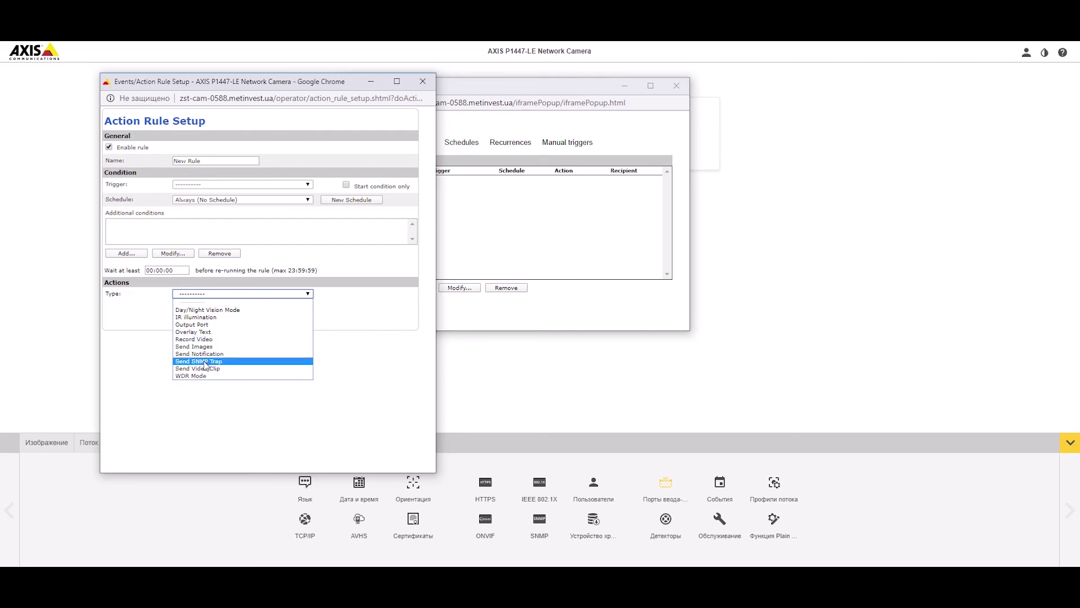
click(153, 332)
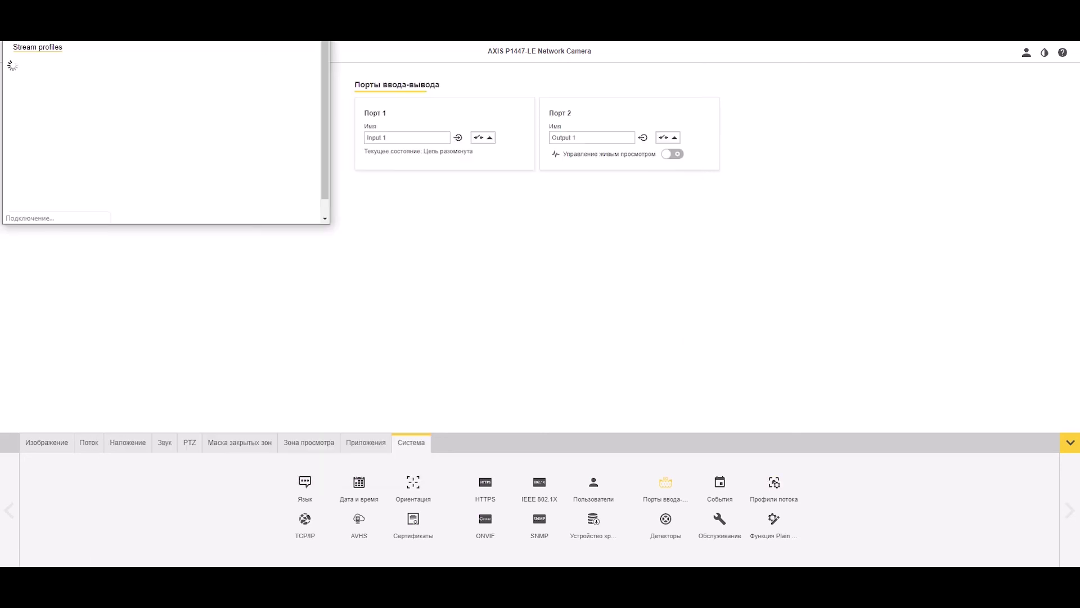
Step: Open a new stream profile, review its image and audio settings, and close the stream profiles without adding it
drag(227, 13, 369, 116)
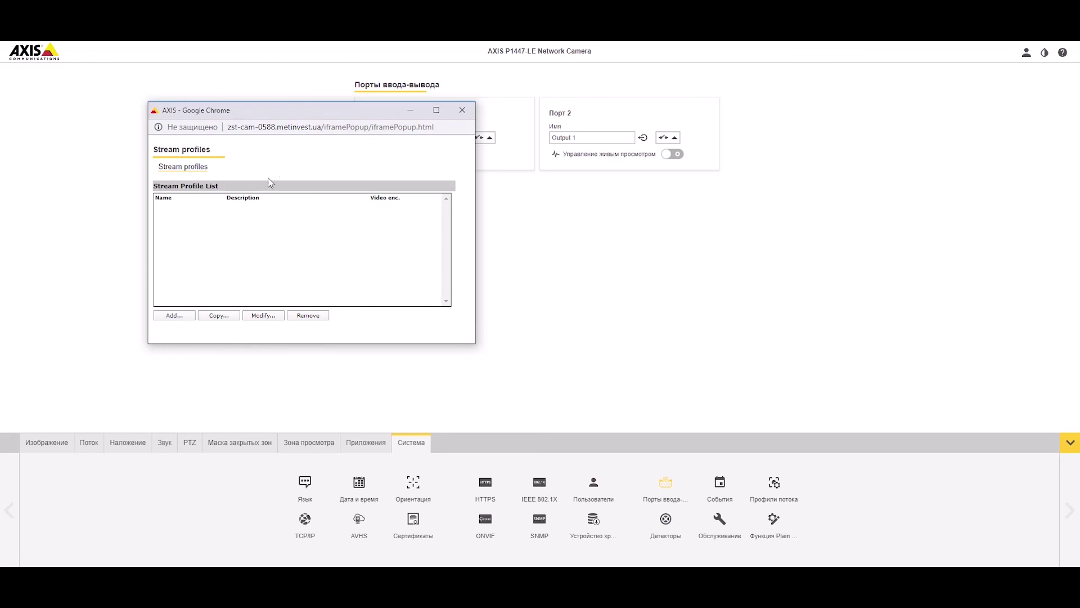
click(181, 317)
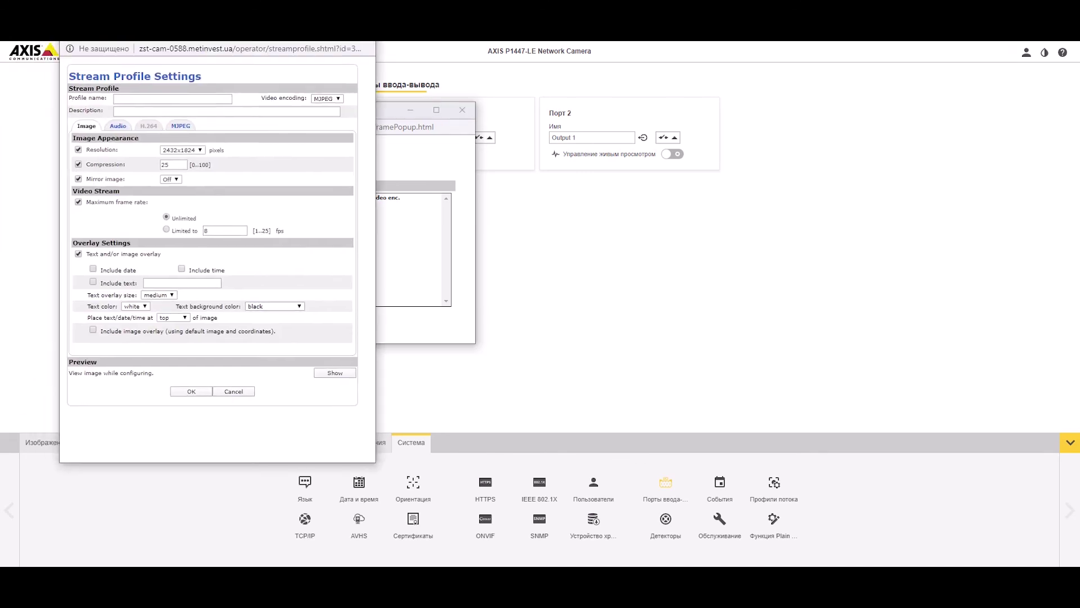
click(144, 171)
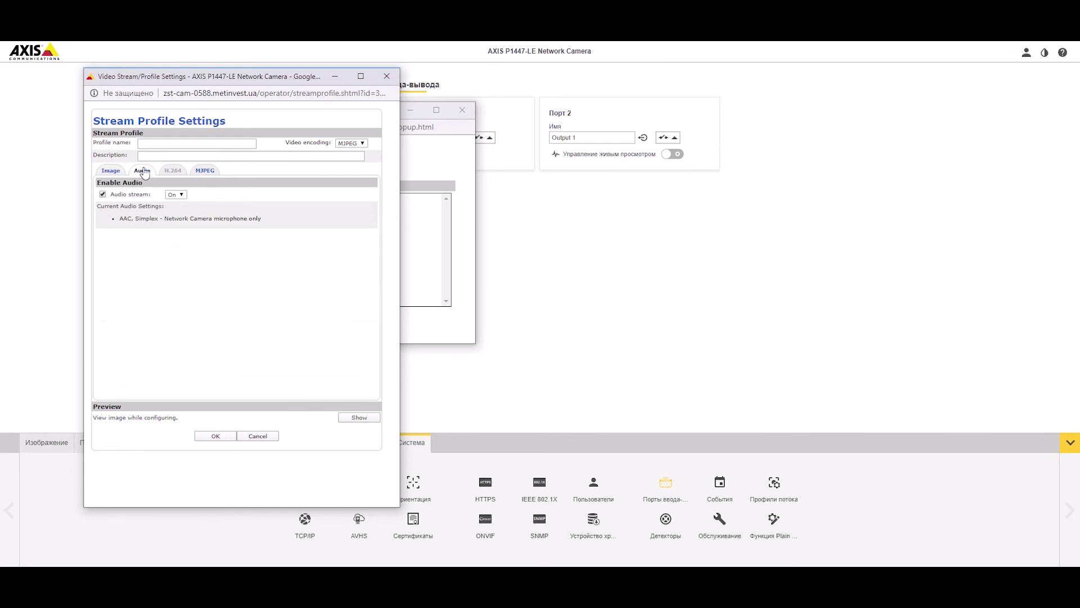
click(111, 172)
click(386, 76)
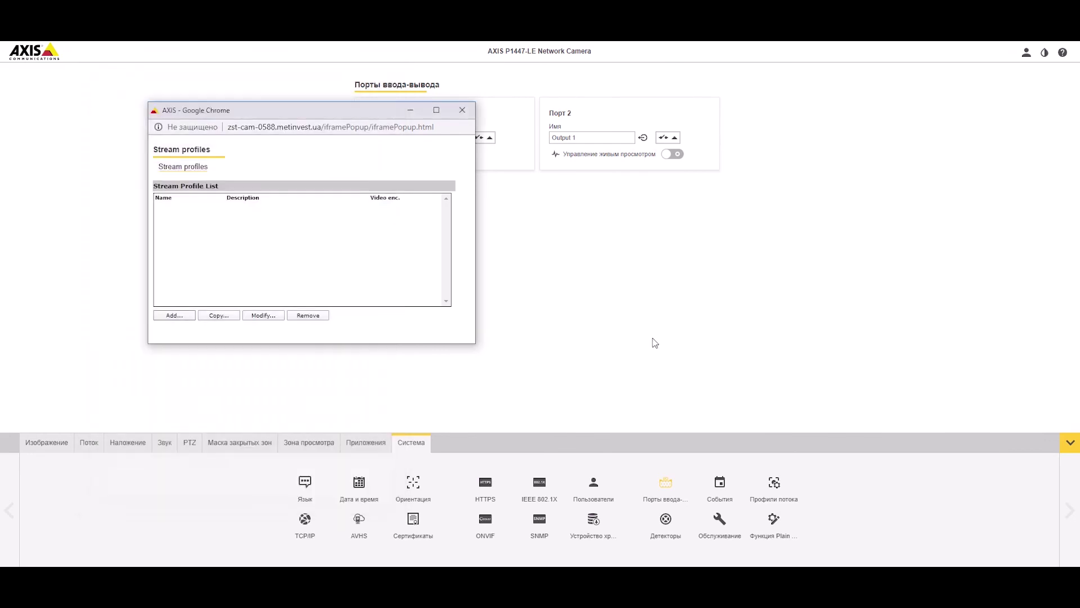
click(463, 109)
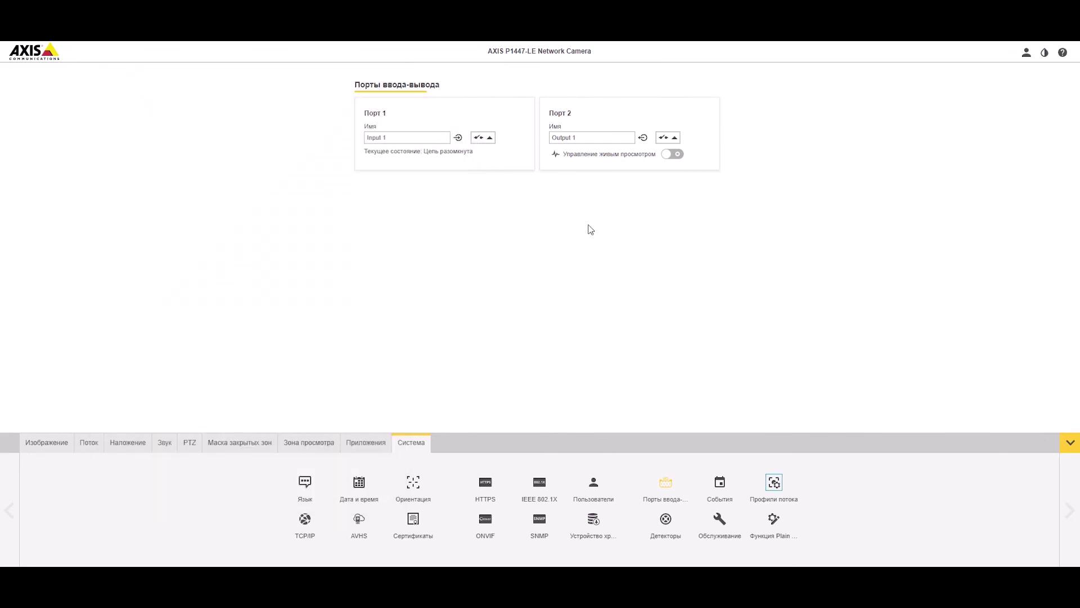
Step: Open the plain config page, select the Network parameter group and look through its parameters
click(776, 520)
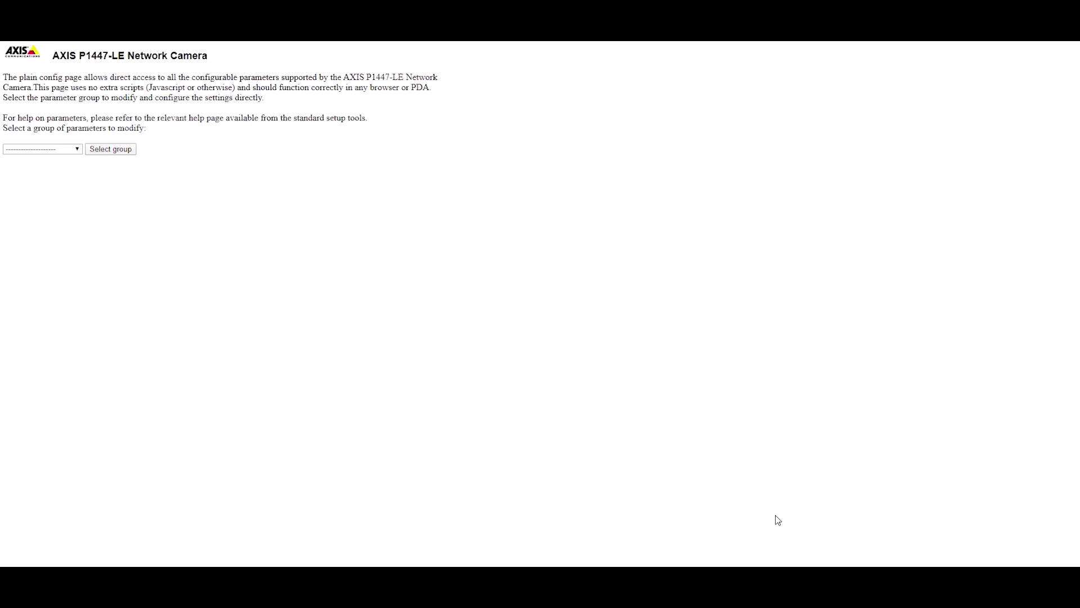
click(70, 148)
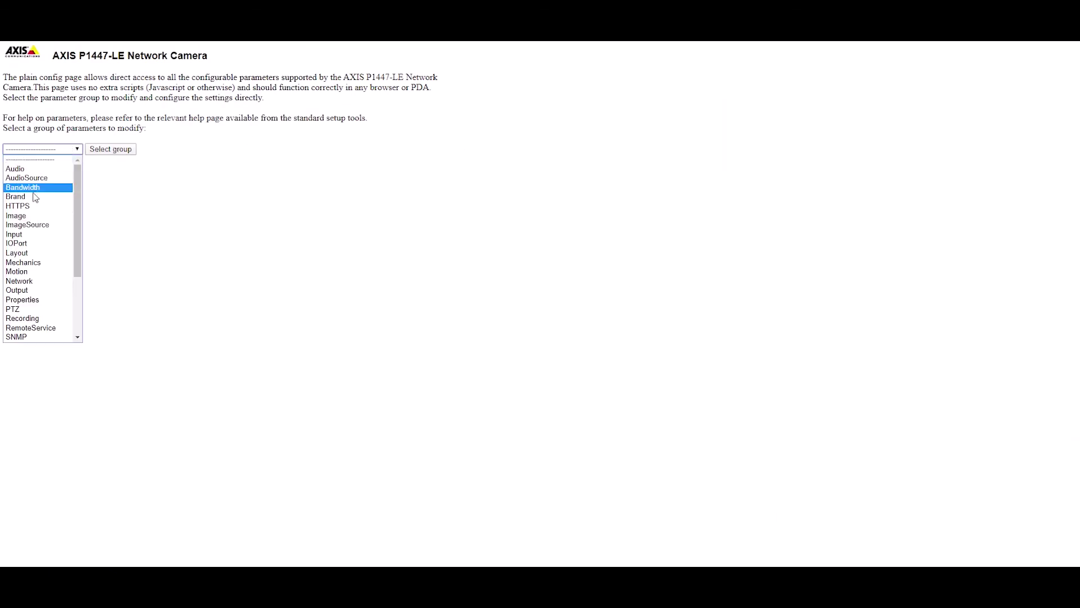
click(20, 281)
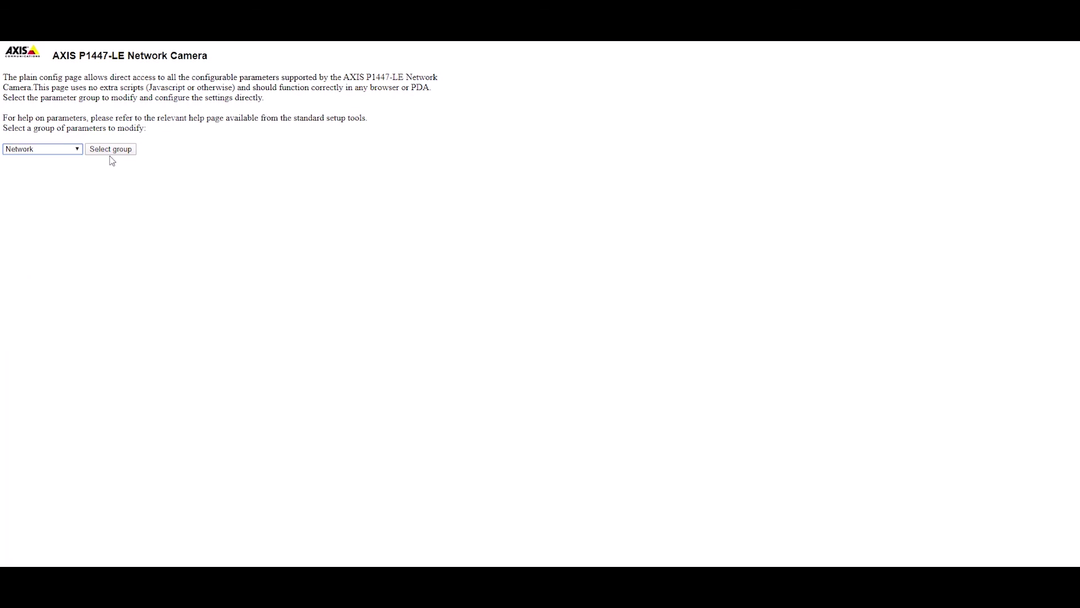
click(116, 150)
scroll(355, 348, down, 20)
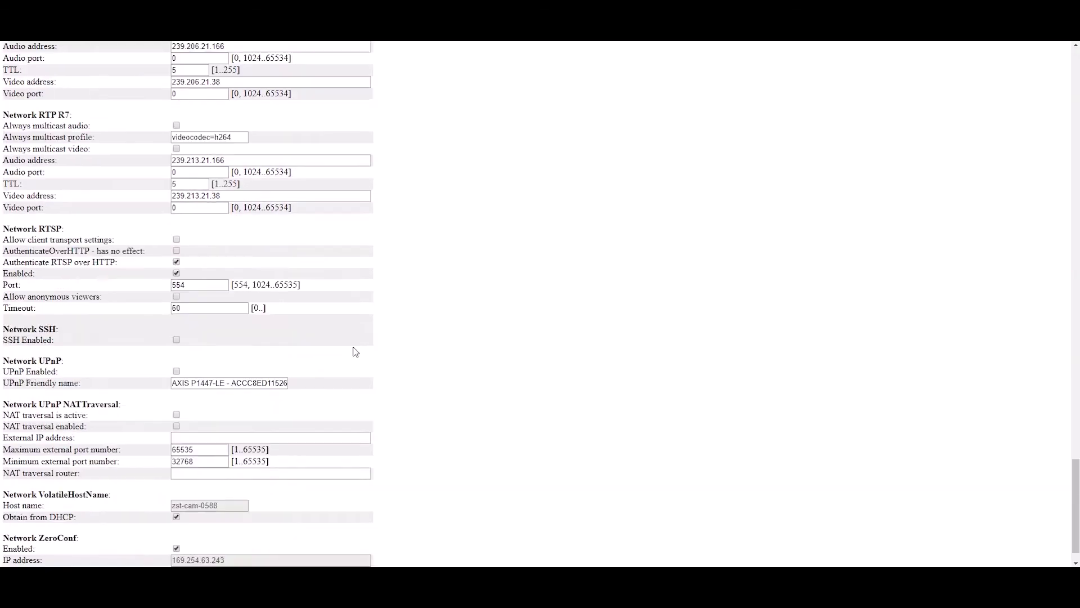
scroll(355, 349, up, 20)
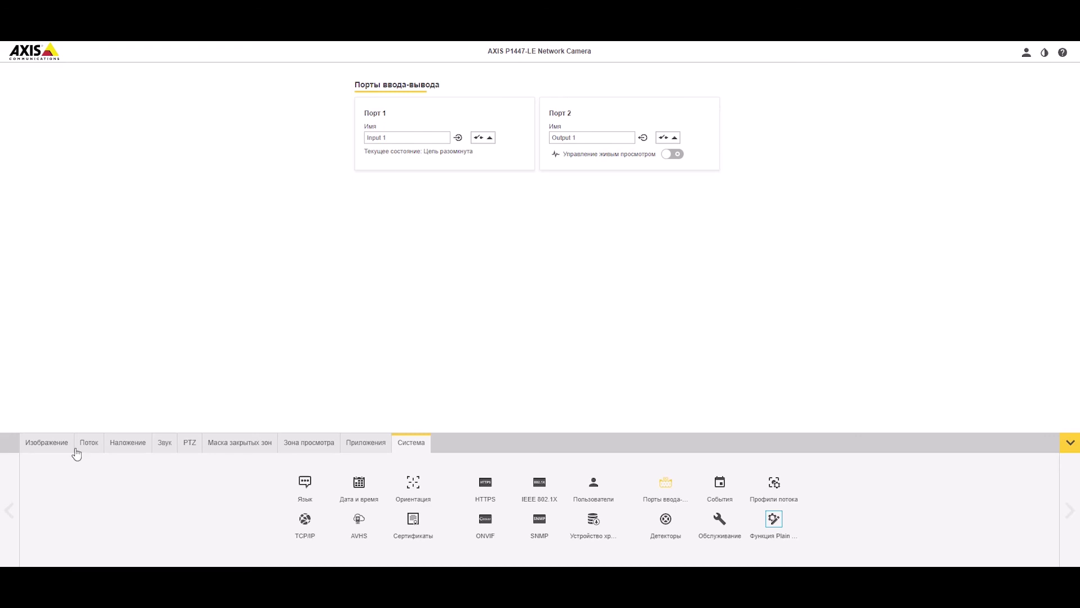
Step: Show the image settings with the camera picture, and collapse the settings to return to the live view
click(40, 444)
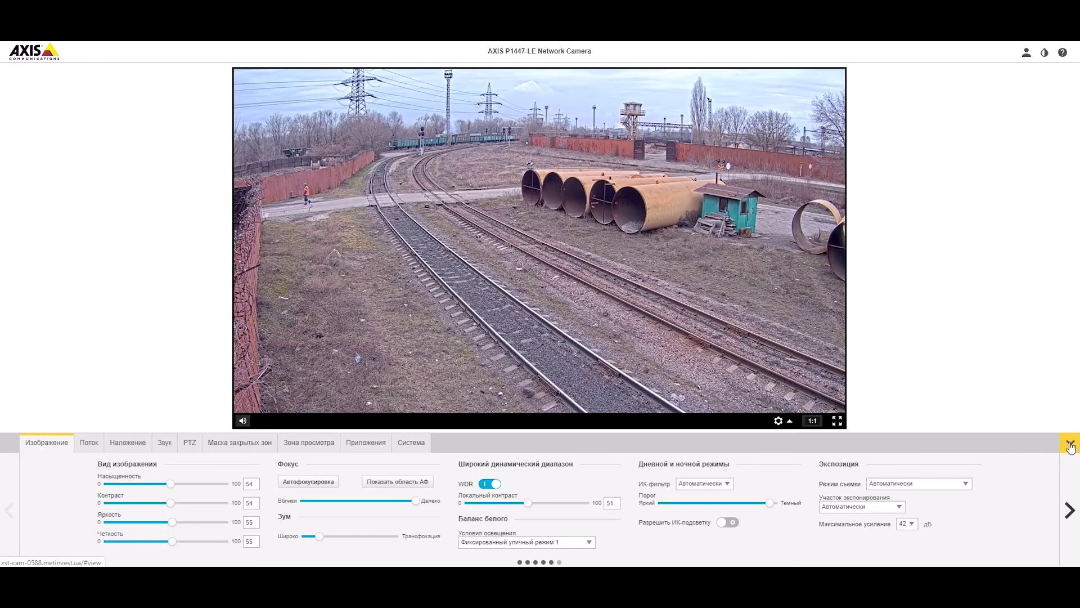
click(1071, 444)
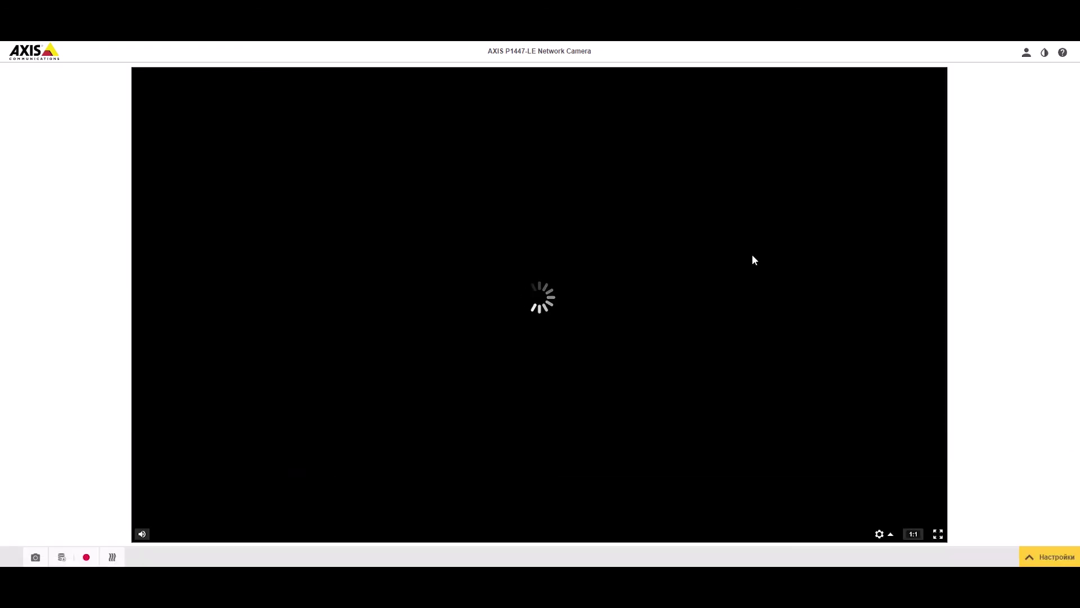